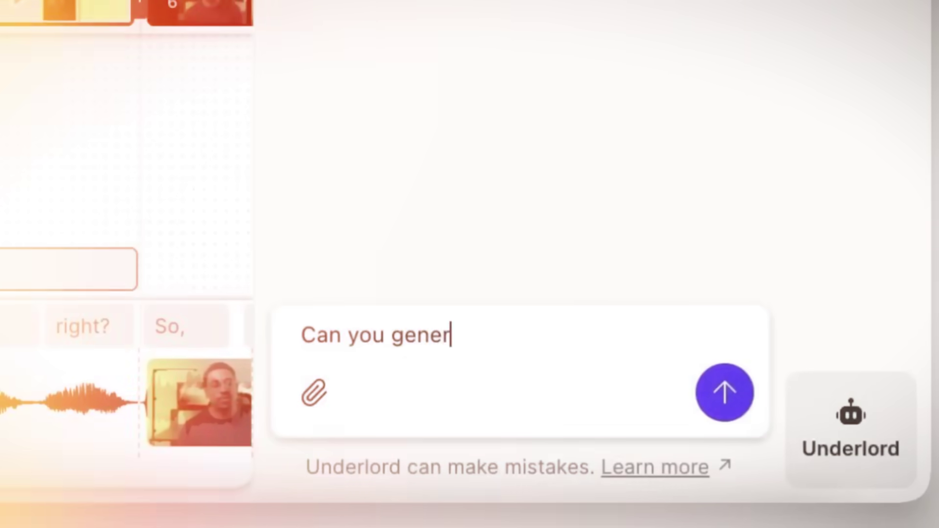
Ask Underlord for a video of a skyscraper-tall giant green apple in a city
text(ate me a video of a giant green apple in a city? It should be the height of a skyscraper)
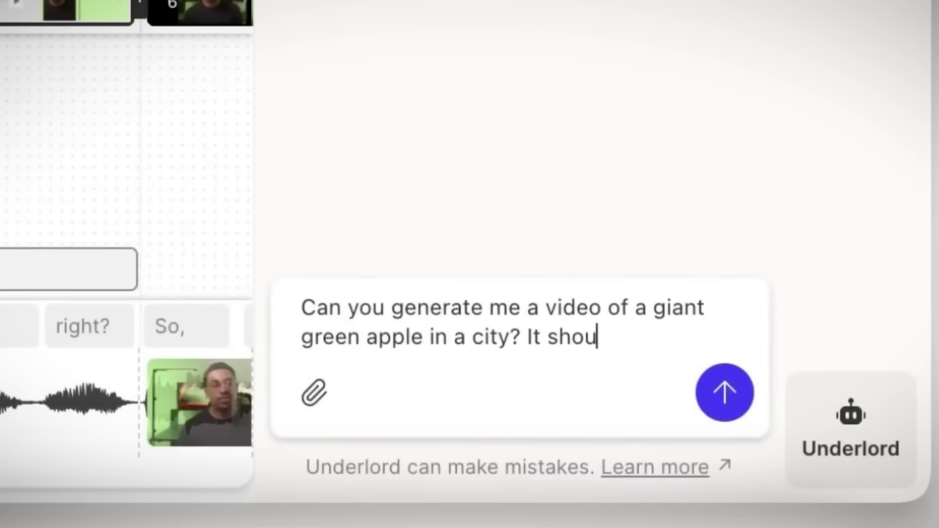
key(Return)
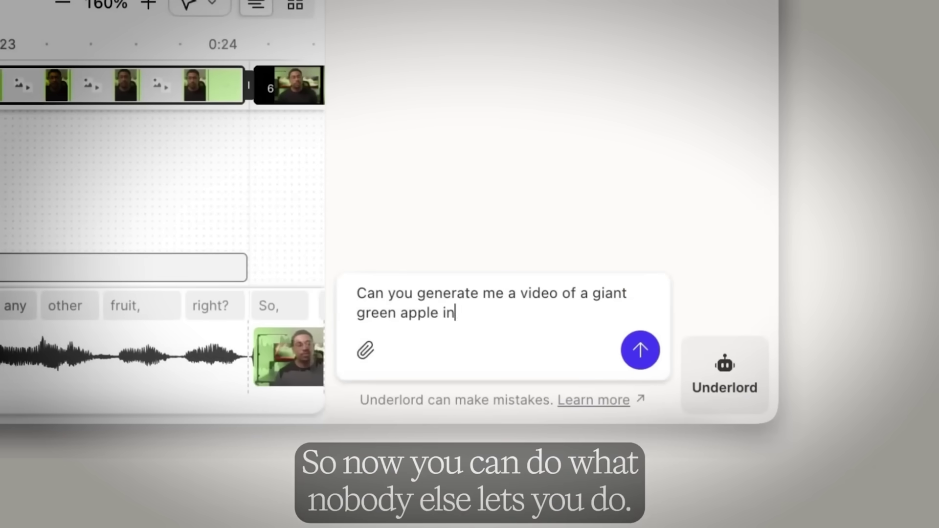
text(a city? It should be)
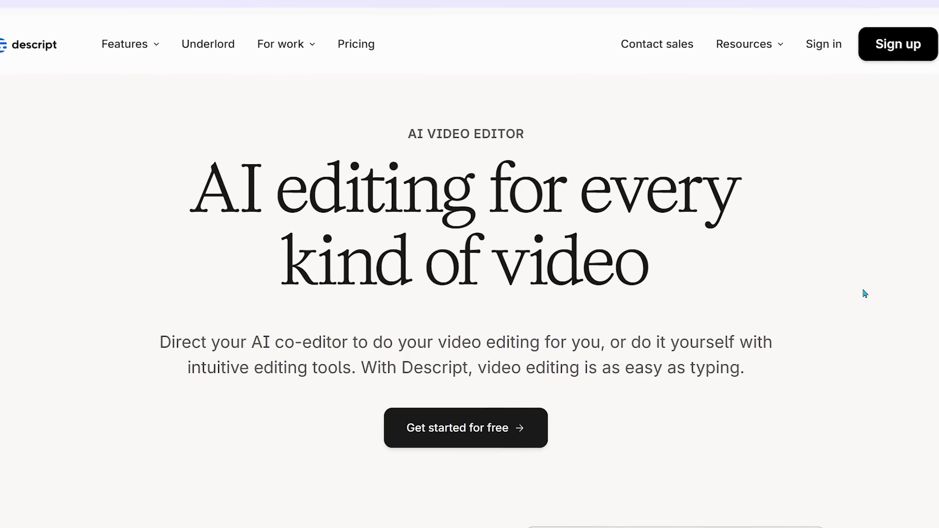
Get started for free, sign in, and browse the Learn Descript tutorials page
click(465, 443)
click(500, 212)
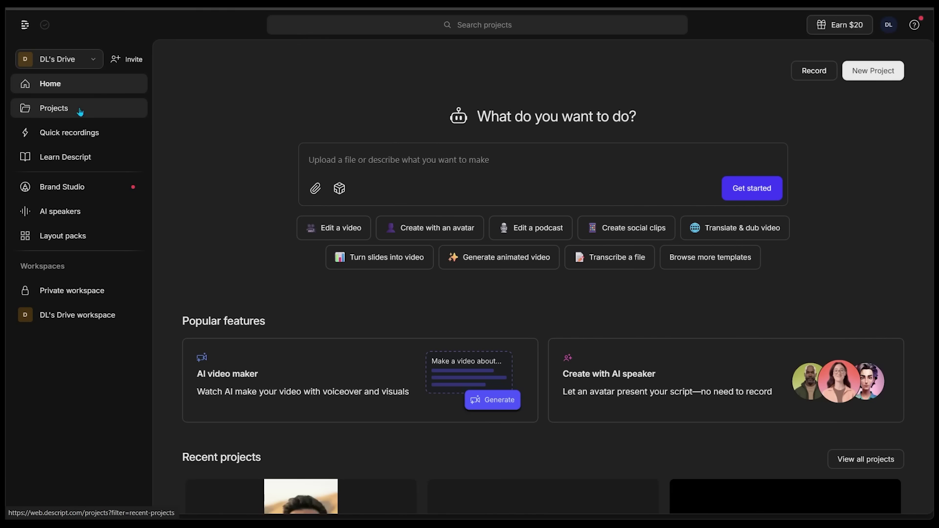
click(76, 161)
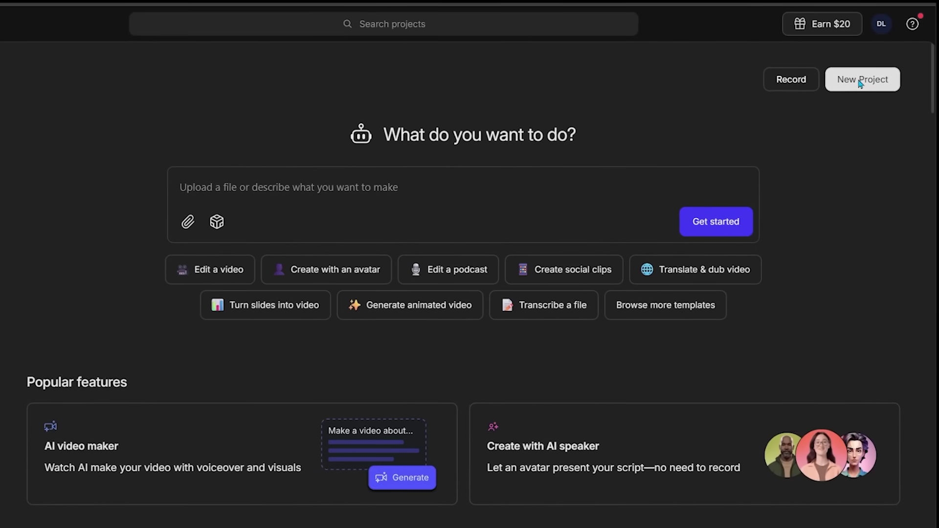
Create a new video project, check the supported file types, and select the YouTube link field
click(861, 83)
click(854, 114)
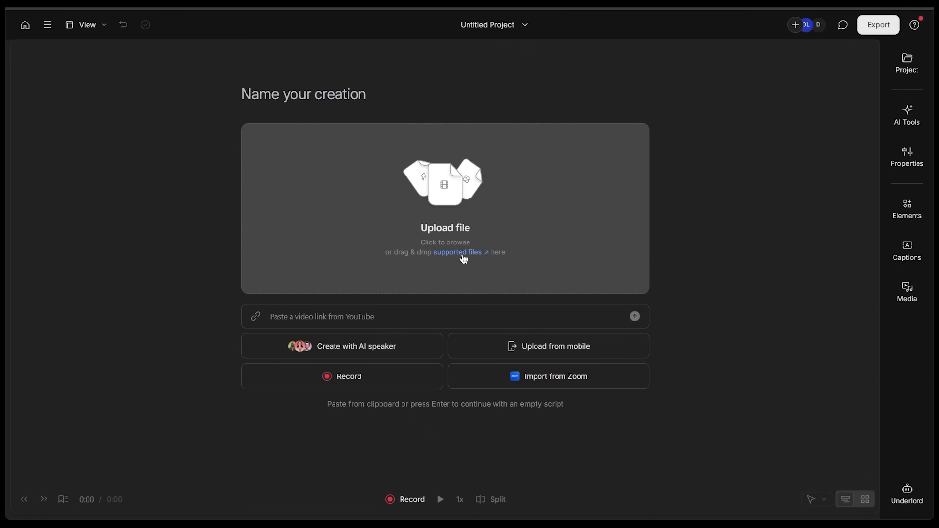
click(462, 252)
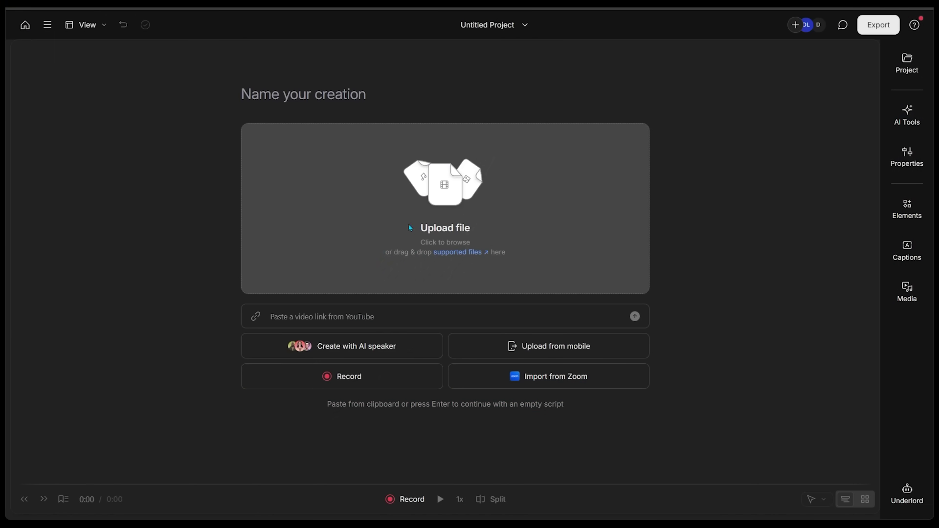
click(304, 314)
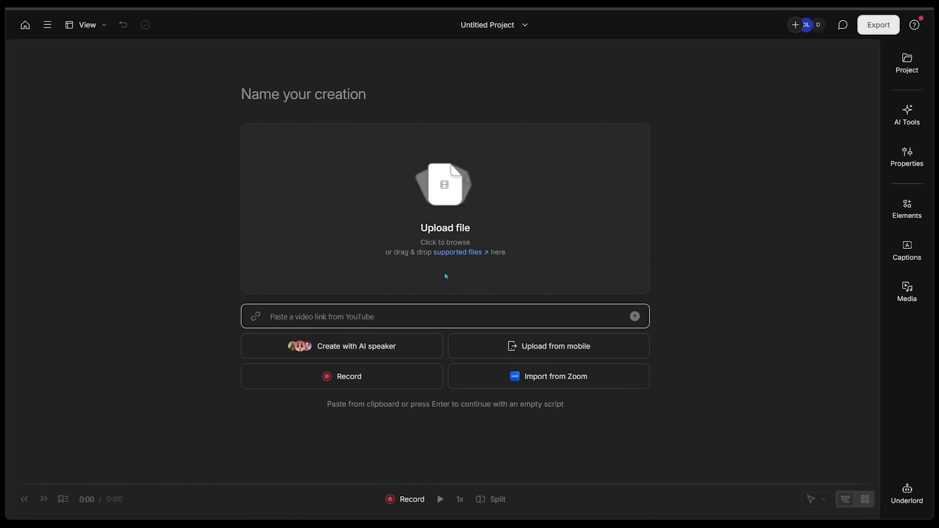
Choose Alex as the AI speaker for the project
click(352, 346)
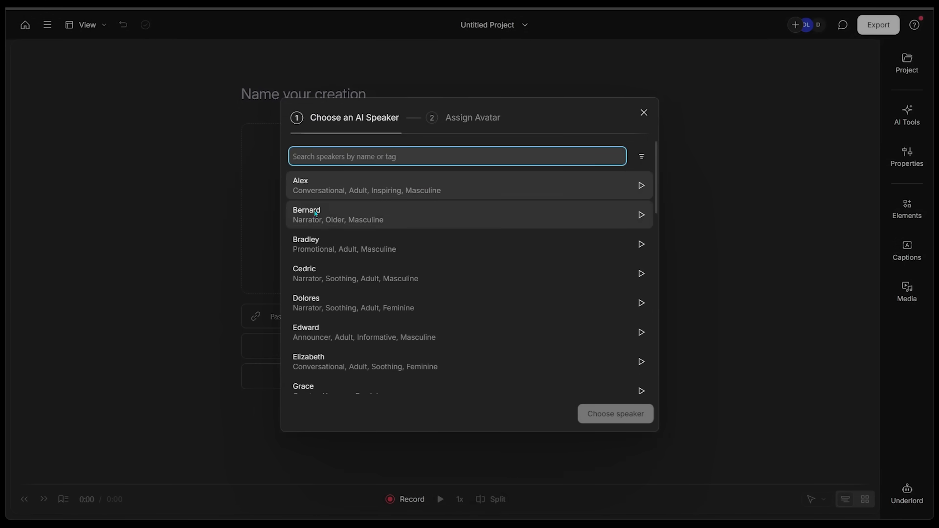
click(431, 192)
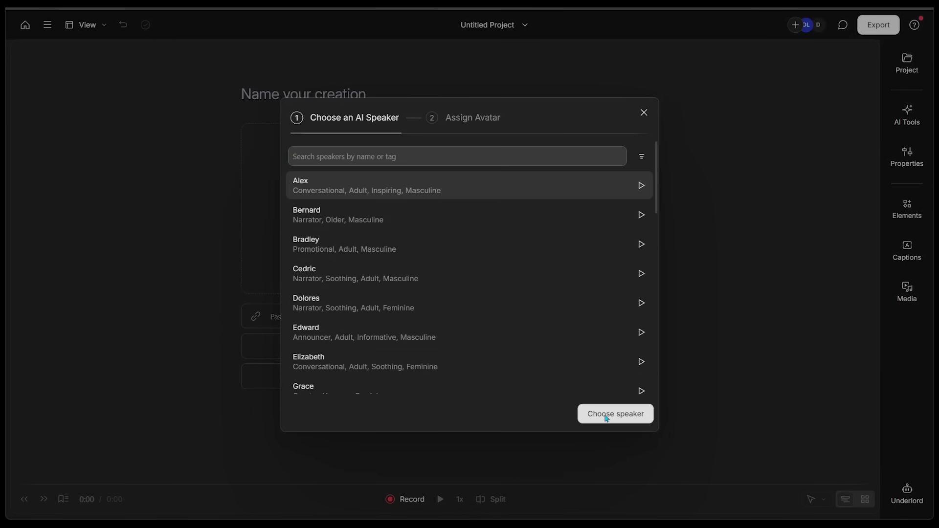
click(605, 416)
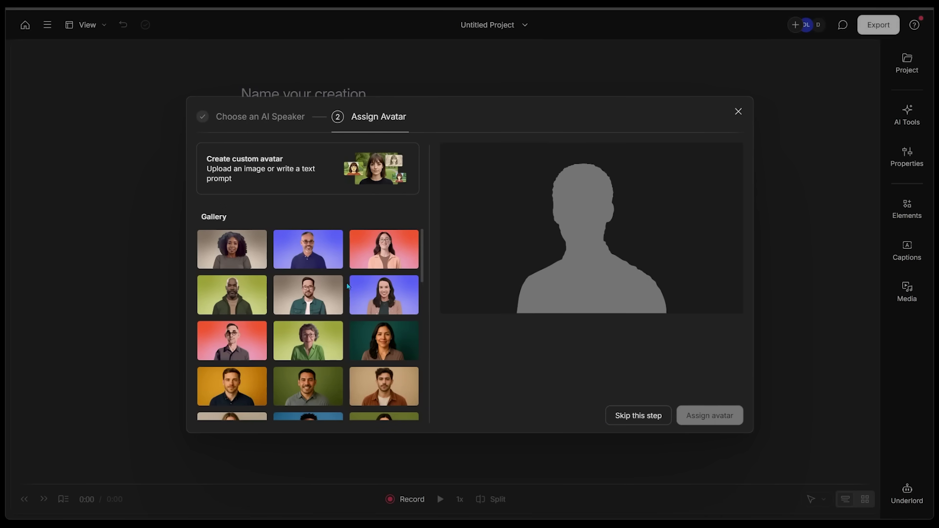
Generate custom avatar portraits with Nano Banana Pro and pick the third one
click(276, 183)
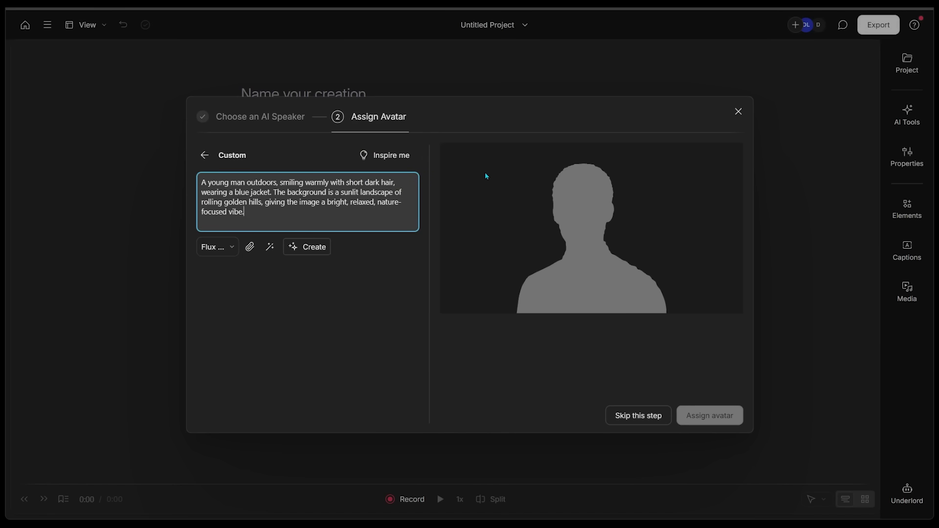
click(218, 247)
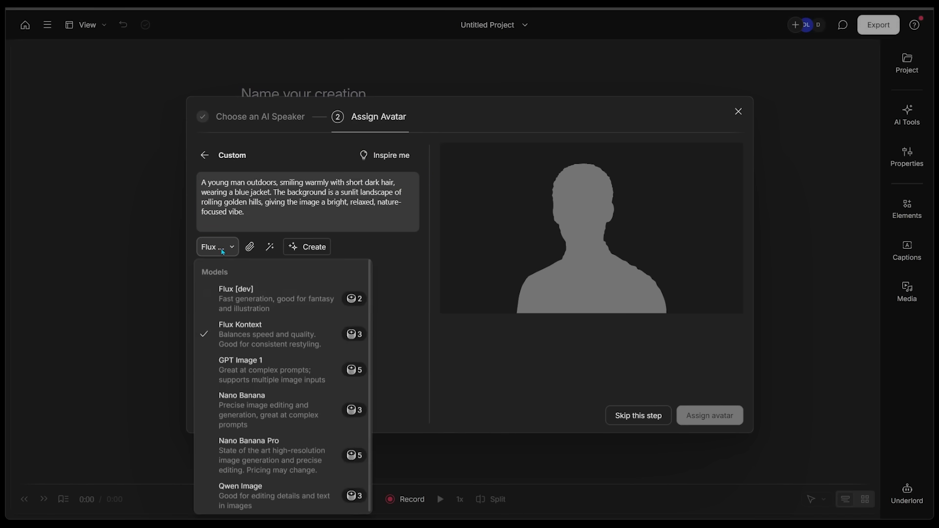
click(267, 461)
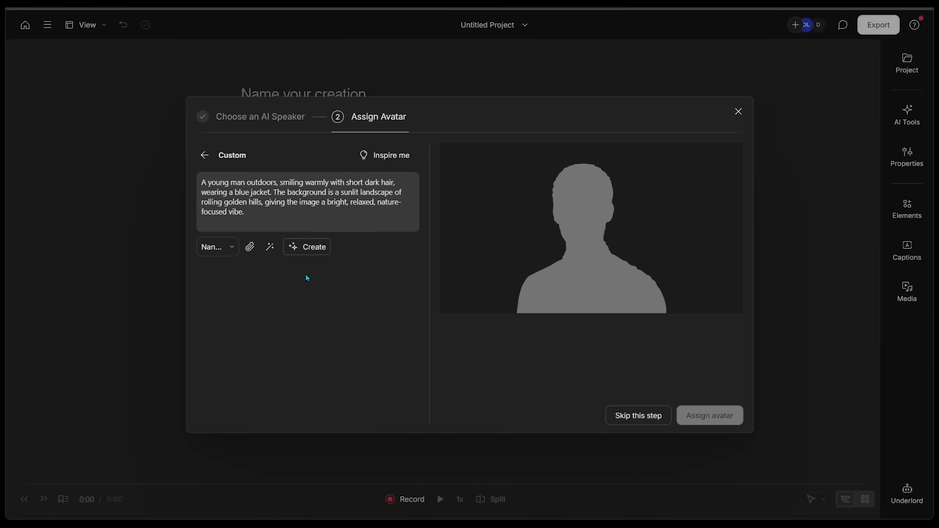
click(308, 247)
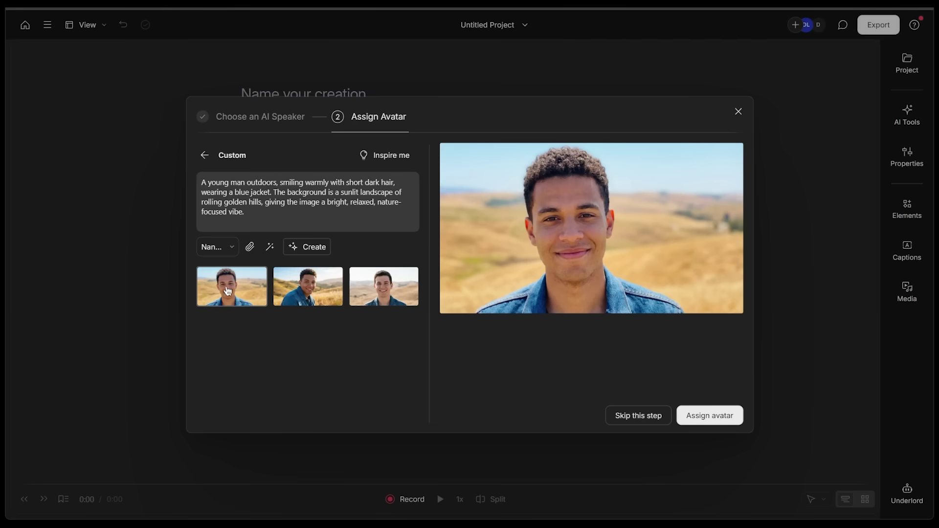
click(308, 286)
click(379, 287)
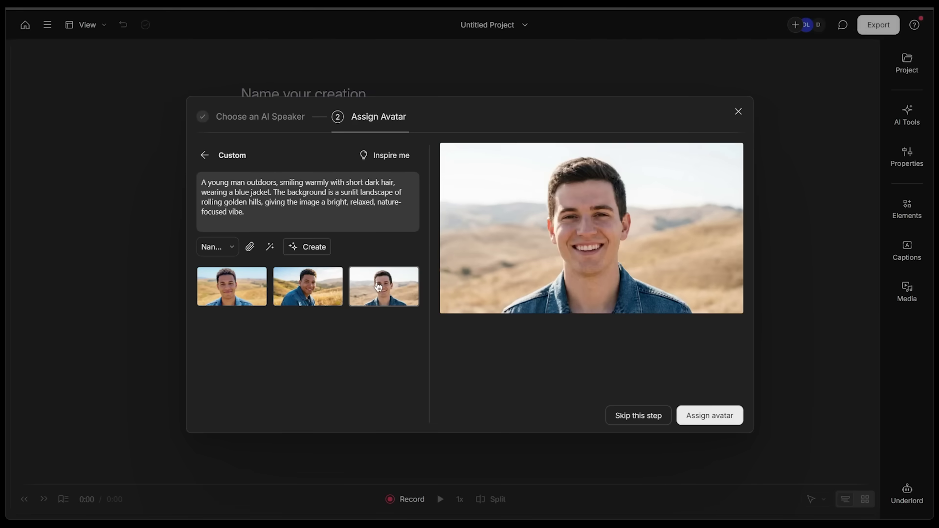
Assign the chosen portrait, paste the hiking monologue, and generate Alex's AI speech
click(706, 420)
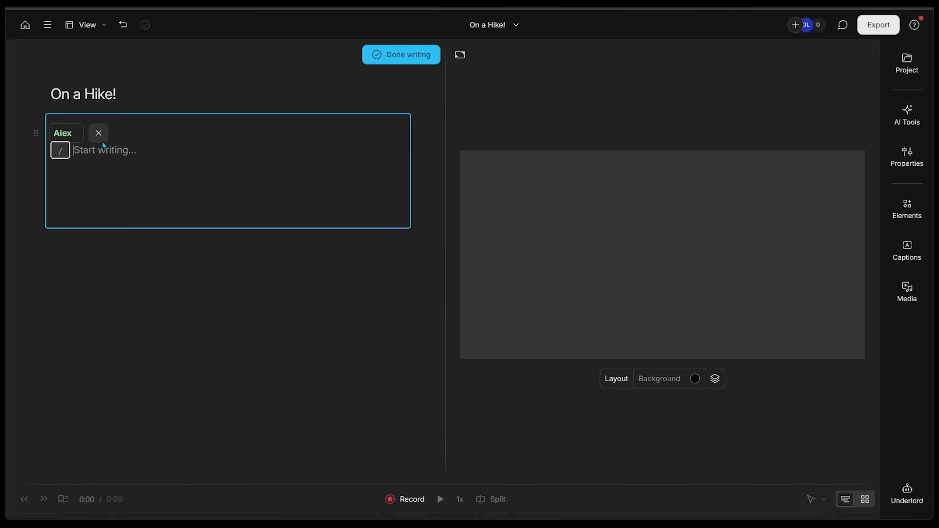
key(ctrl+v)
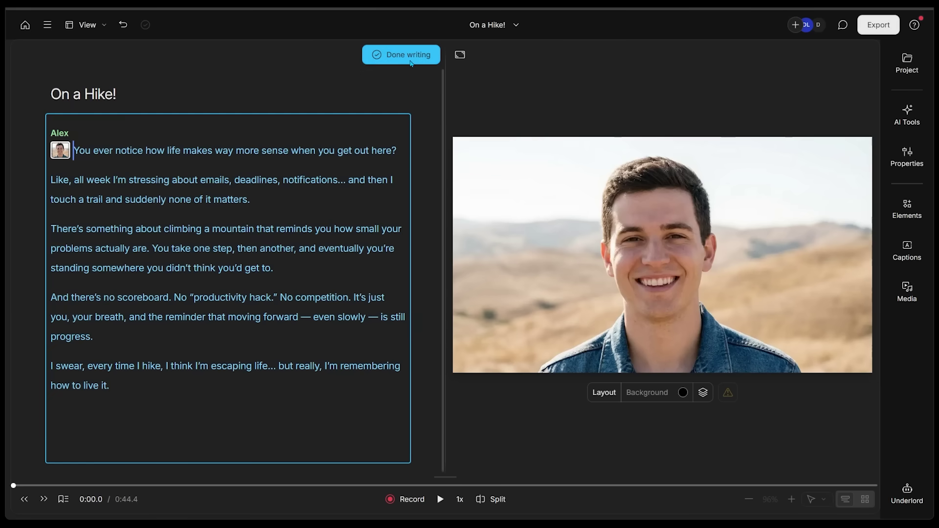
click(368, 56)
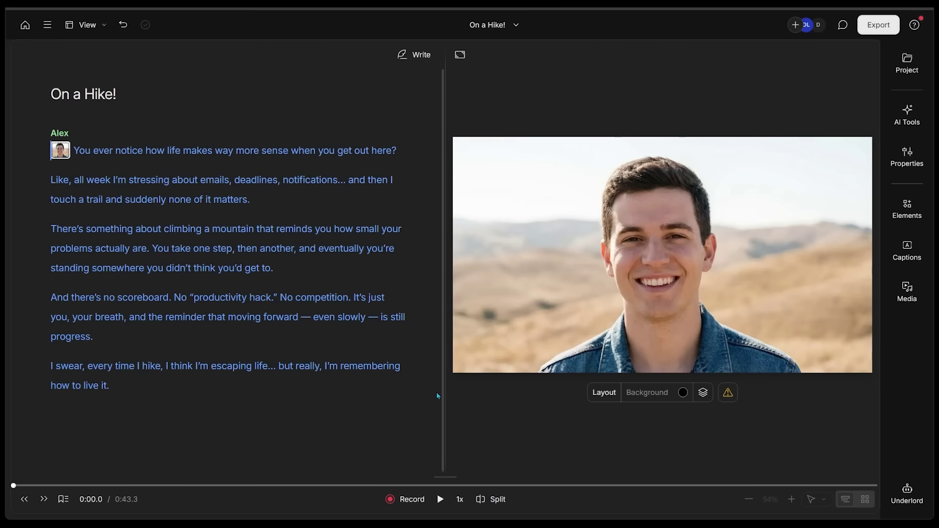
Preview the 0:43.3 script playback, pausing and resuming once
click(441, 500)
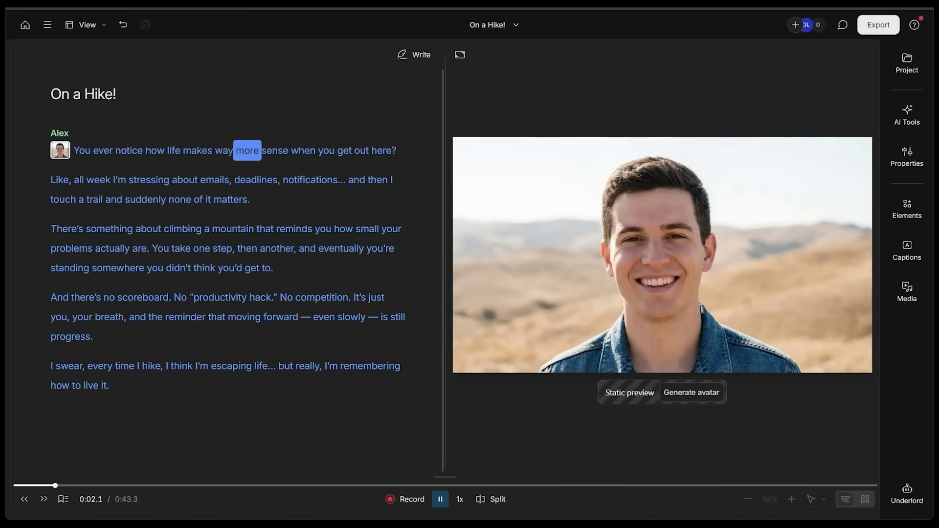
key(space)
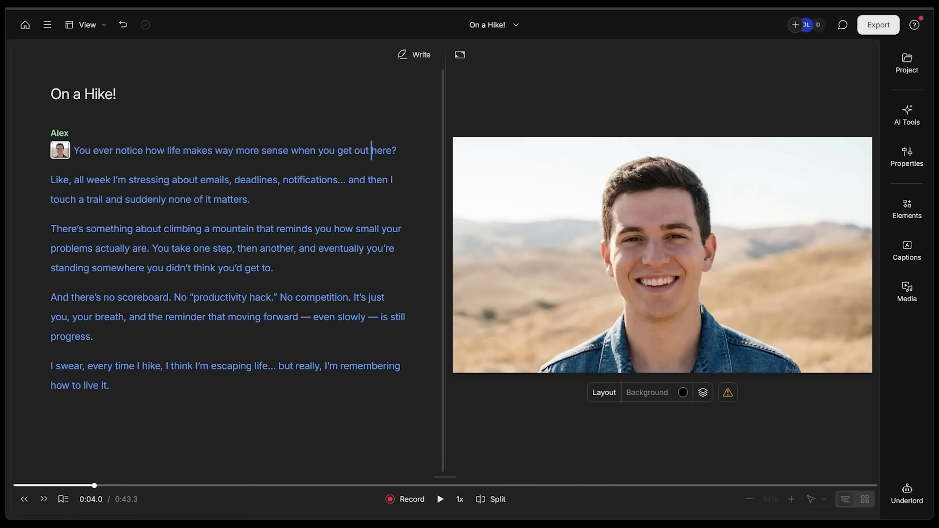
key(space)
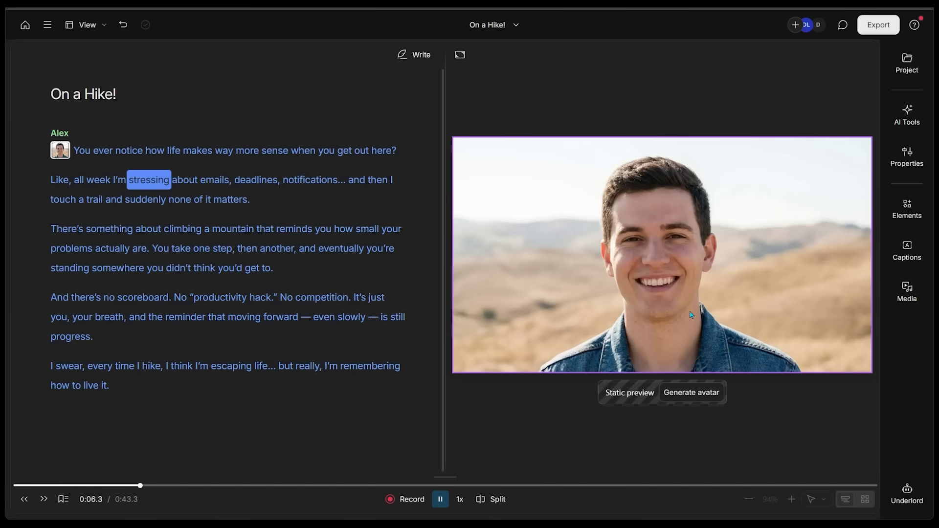
Generate the lip-synced Alex avatar video and dismiss the completion notice
click(692, 393)
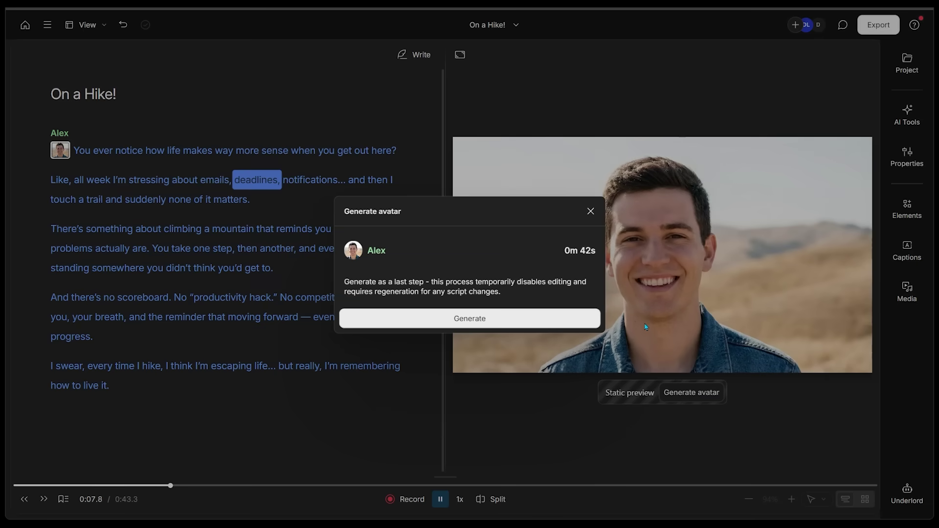
click(474, 318)
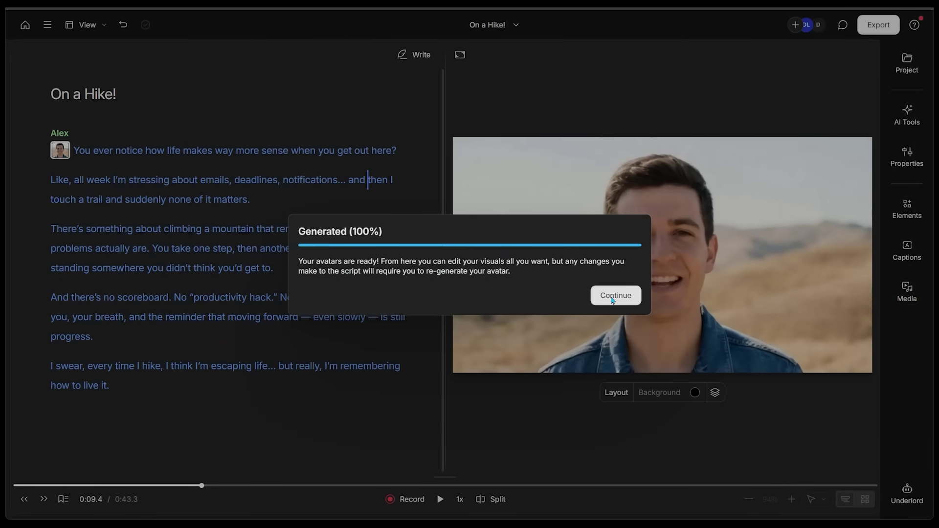
click(609, 293)
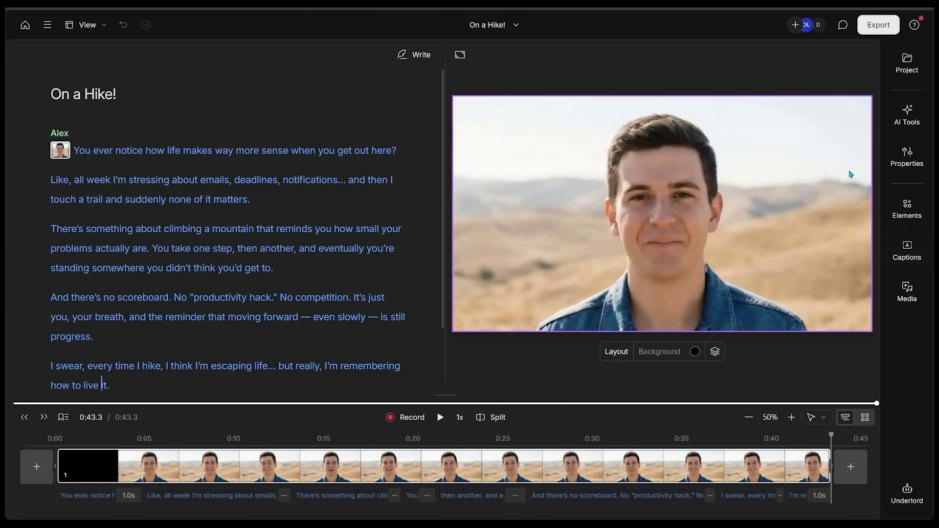
Enlarge the timeline to show audio waveforms and play the video from the start
click(106, 26)
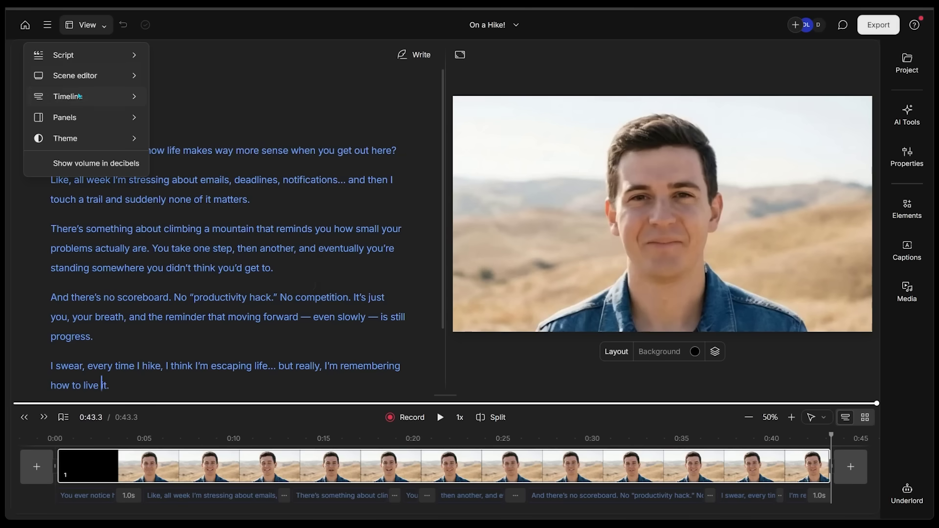
mouse_move(79, 96)
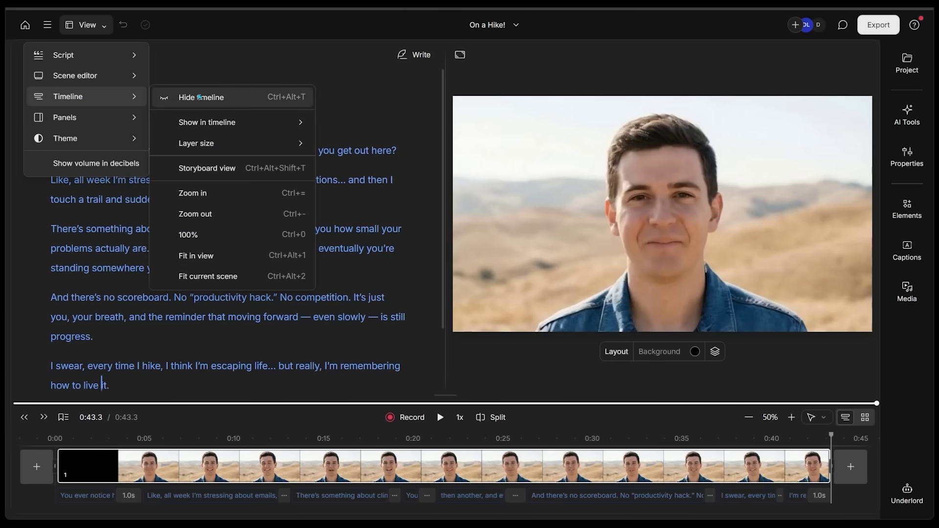
click(211, 71)
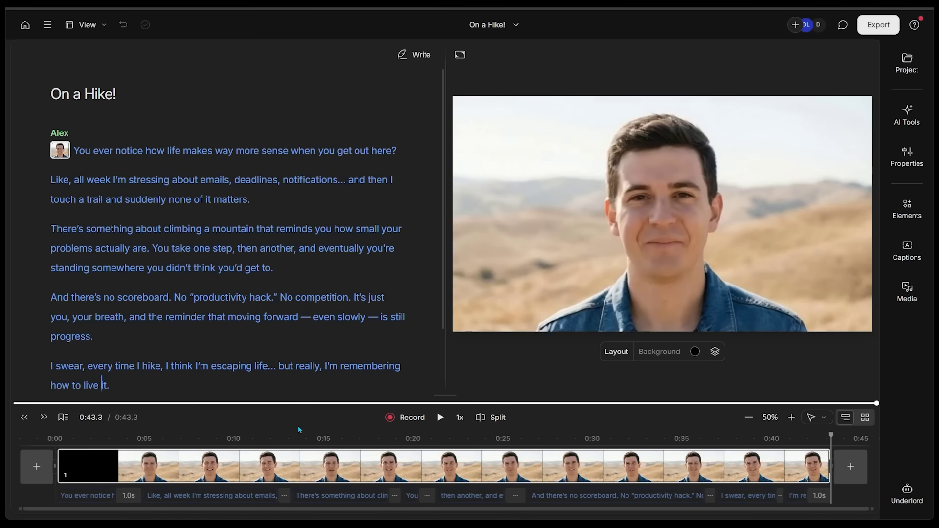
drag(334, 404, 336, 348)
mouse_move(68, 450)
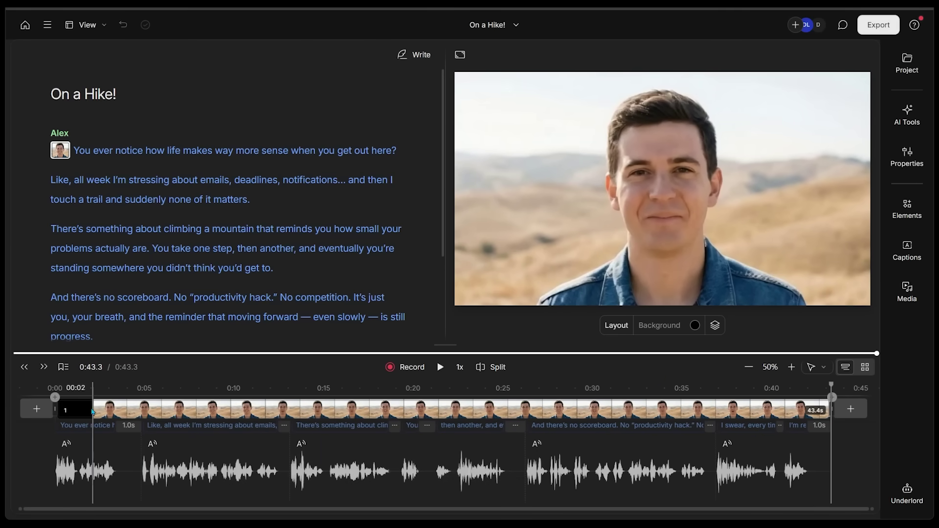
key(space)
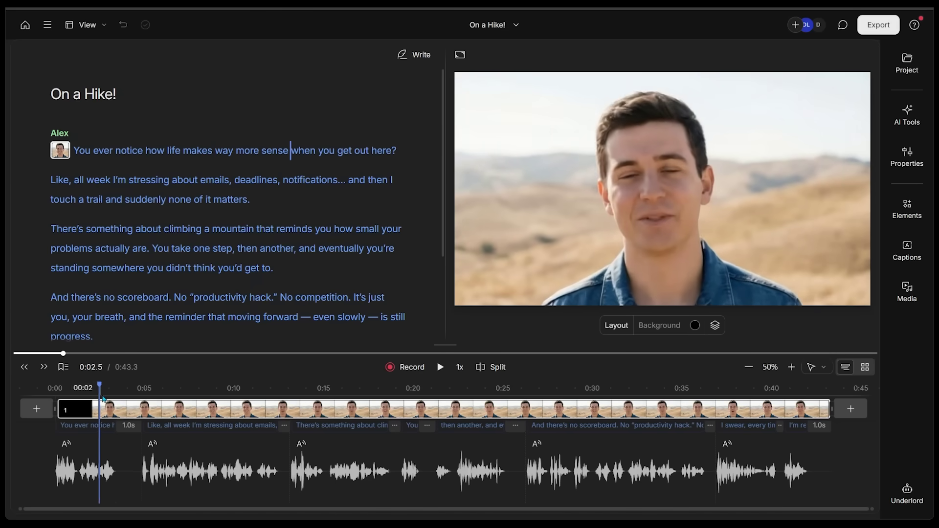
Scrub the opening, then select the 'There's something about climbing a mountain…' paragraph
drag(104, 399, 55, 406)
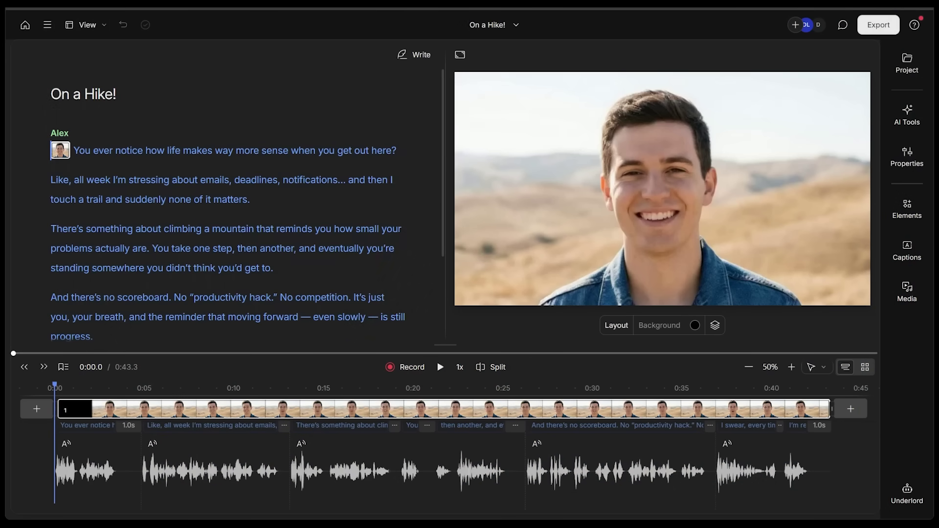
drag(54, 386, 255, 394)
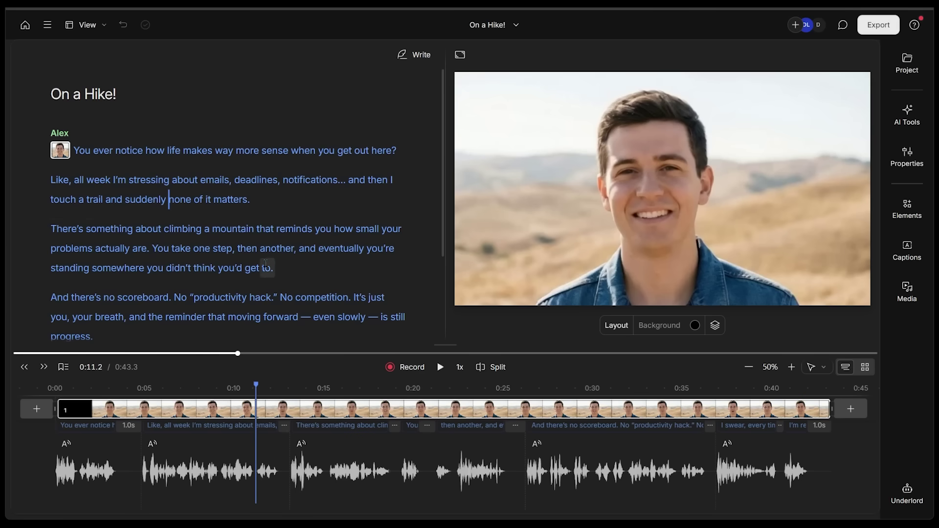
drag(286, 269, 51, 228)
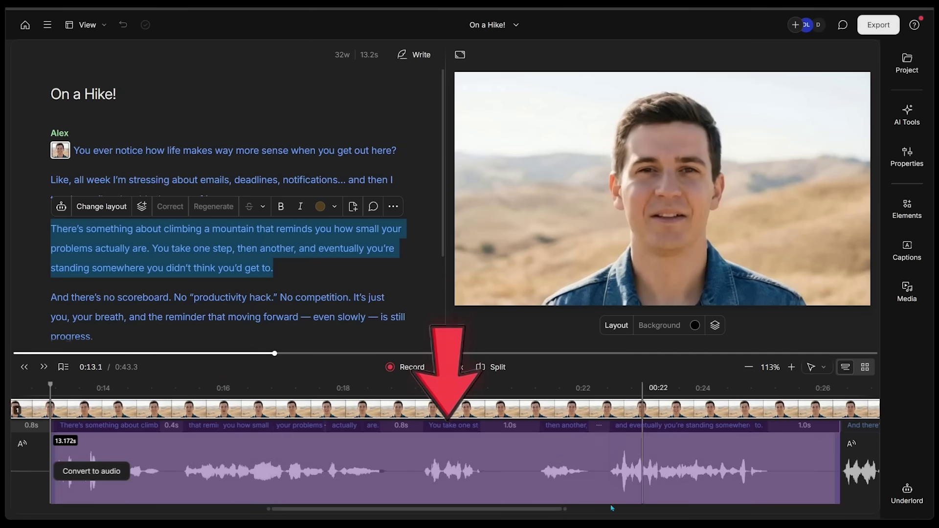
Open AI Tools' Generate a video and choose the Veo 3.1 [fast] model at 16:9, 1080p
click(908, 116)
scroll(773, 335, down, 3)
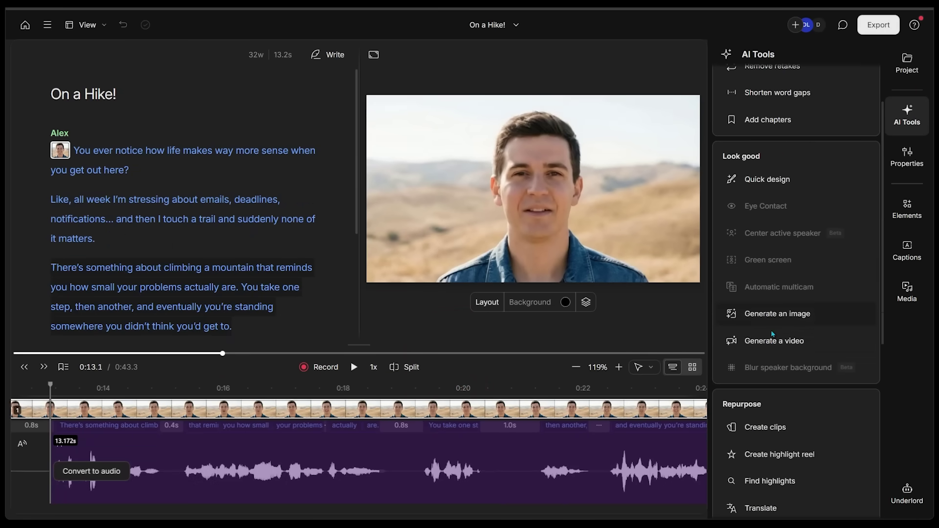
click(775, 342)
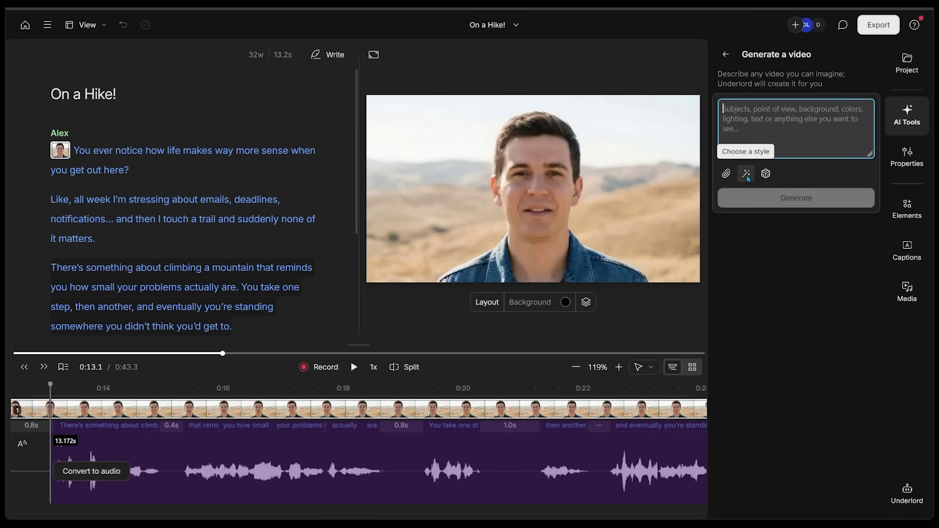
click(766, 175)
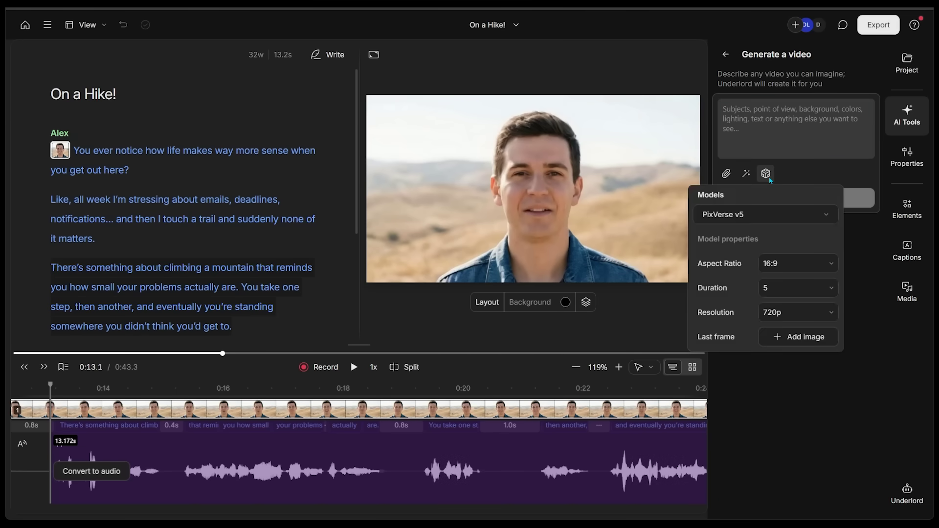
click(764, 218)
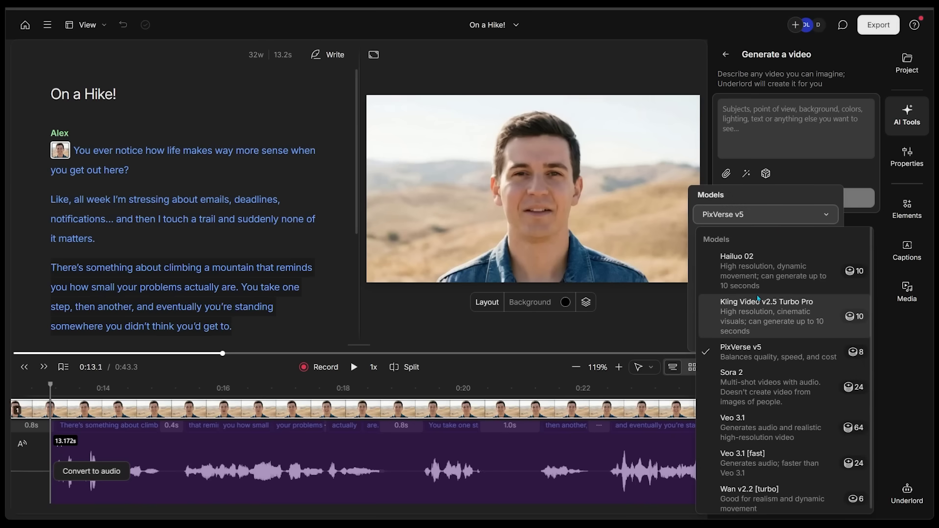
scroll(768, 326, down, 1)
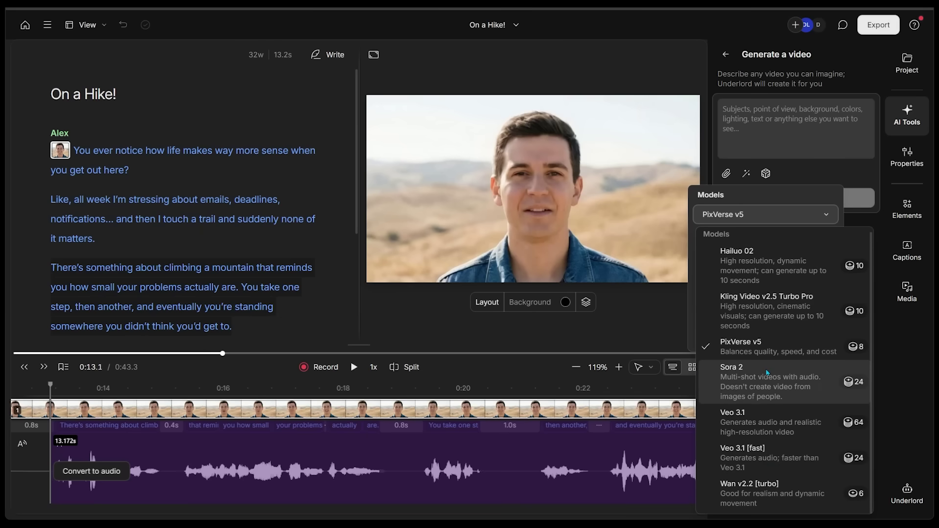
click(755, 464)
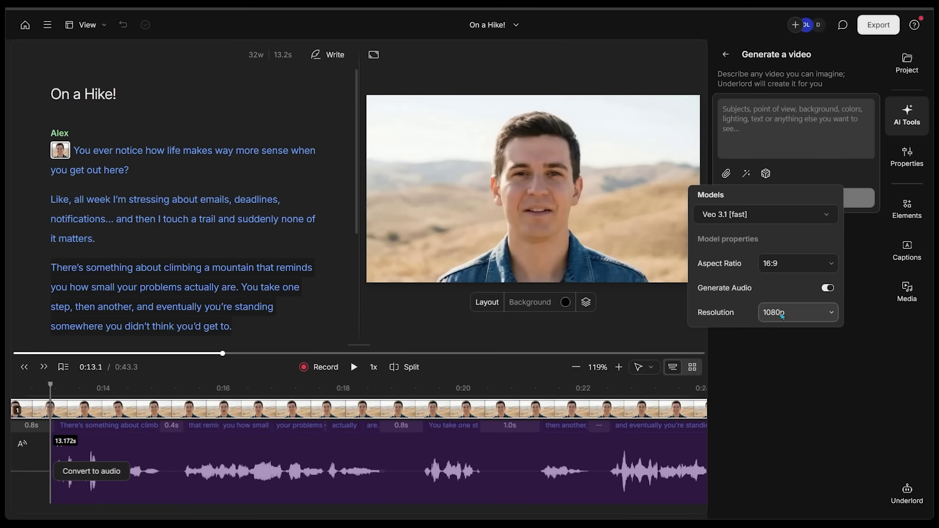
Generate a Cinematic-style clip from the lone hiker at sunrise prompt
click(746, 174)
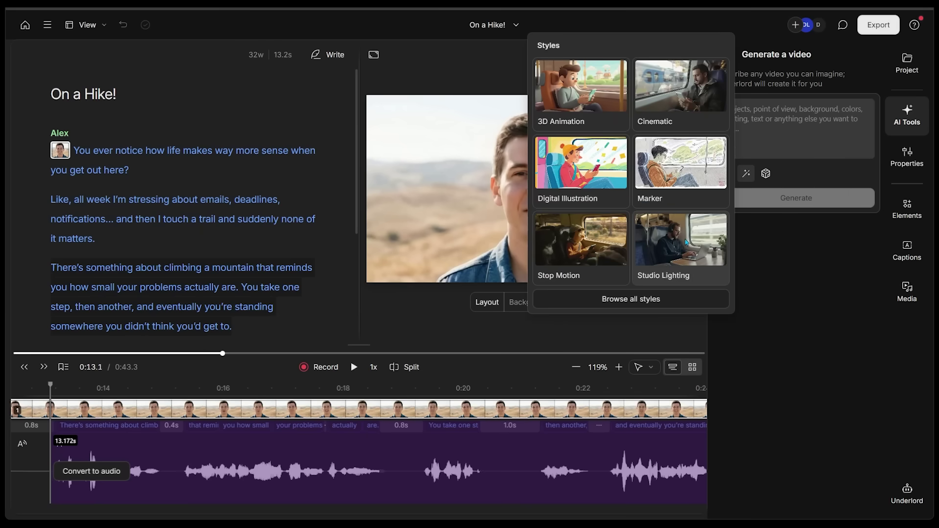
click(686, 109)
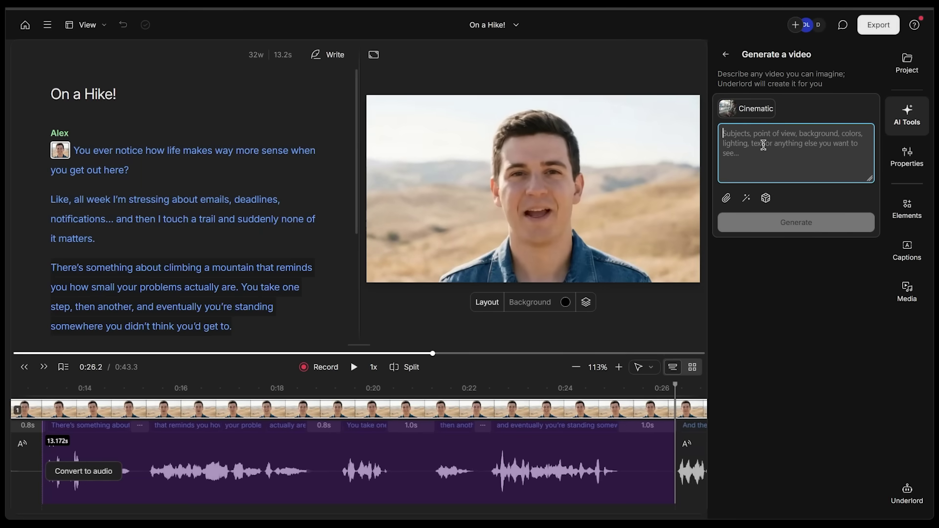
text(A lone hiker walking up a mountain trail at sunrise, slow cinematic camera movement, vast landscape in the background)
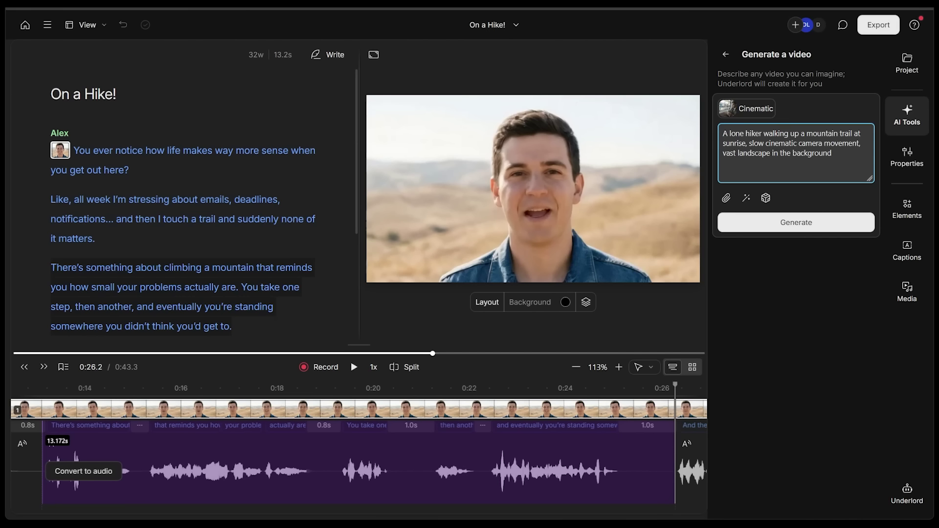
click(787, 224)
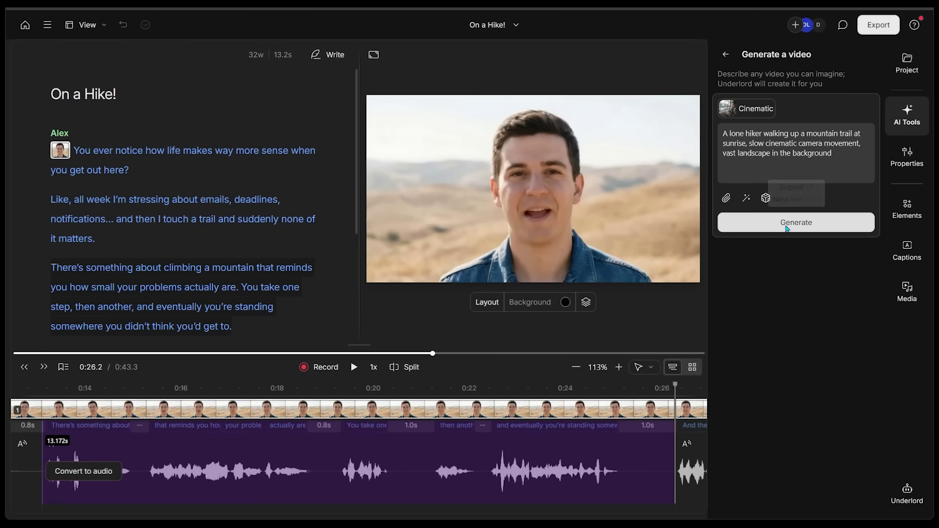
Enlarge the timeline, clear the range selection, and return to the Select tool
scroll(480, 377, right, 5)
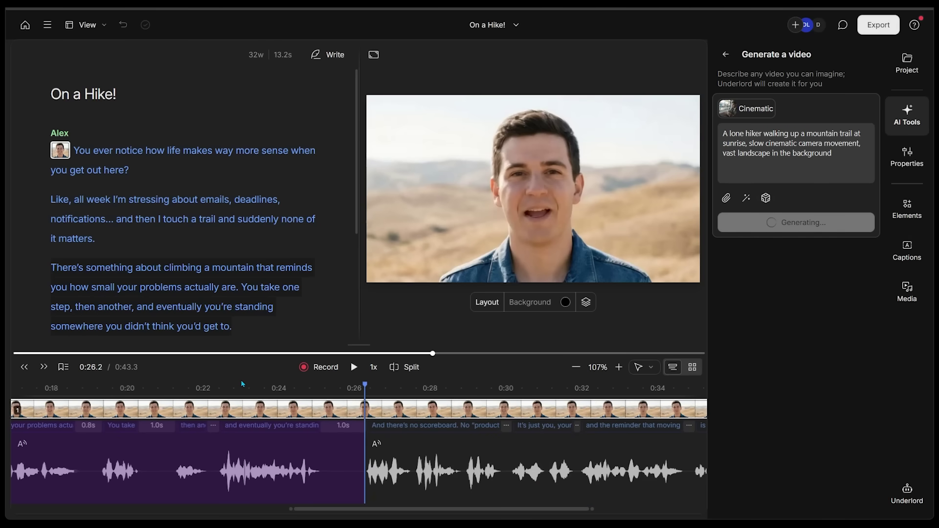
scroll(284, 455, down, 5)
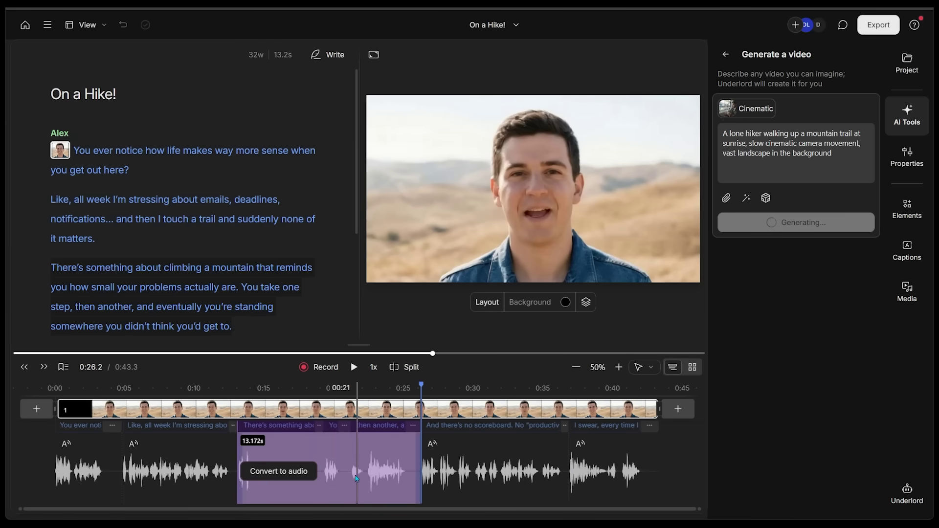
scroll(410, 473, up, 5)
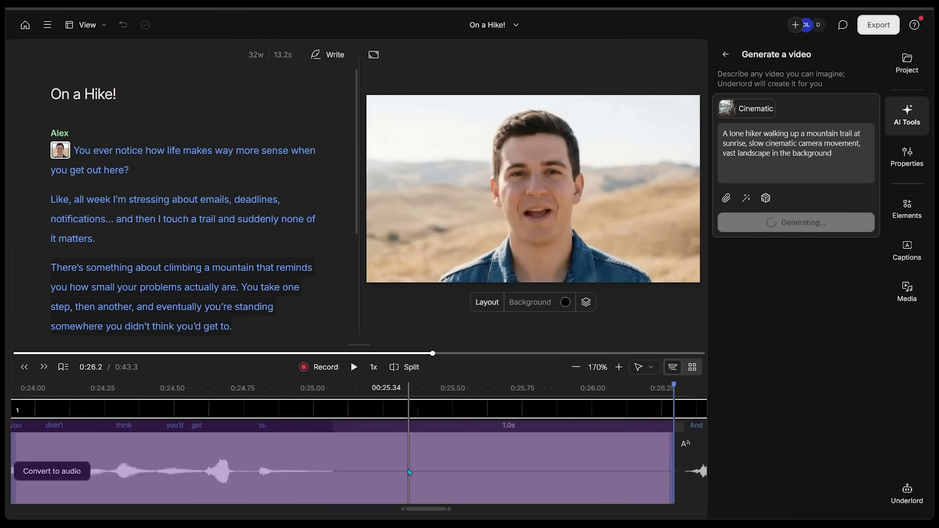
scroll(410, 473, down, 5)
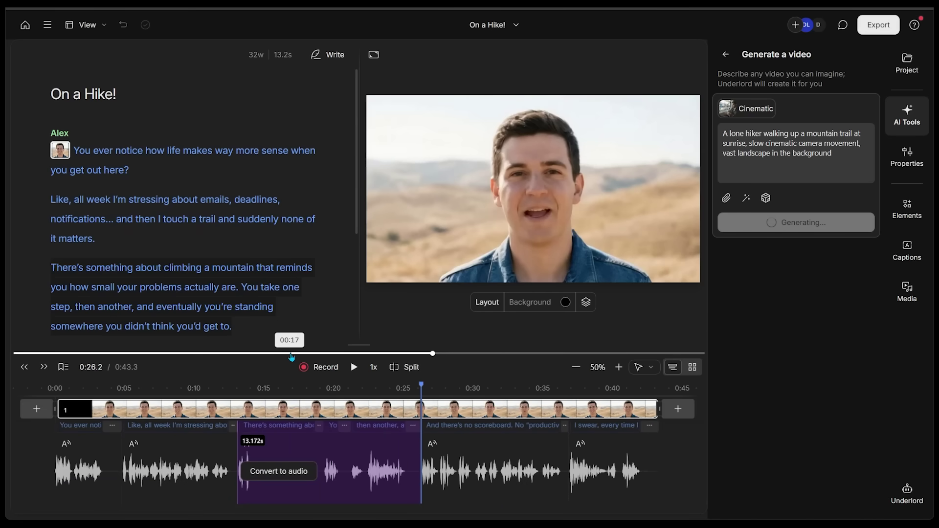
drag(358, 345, 359, 329)
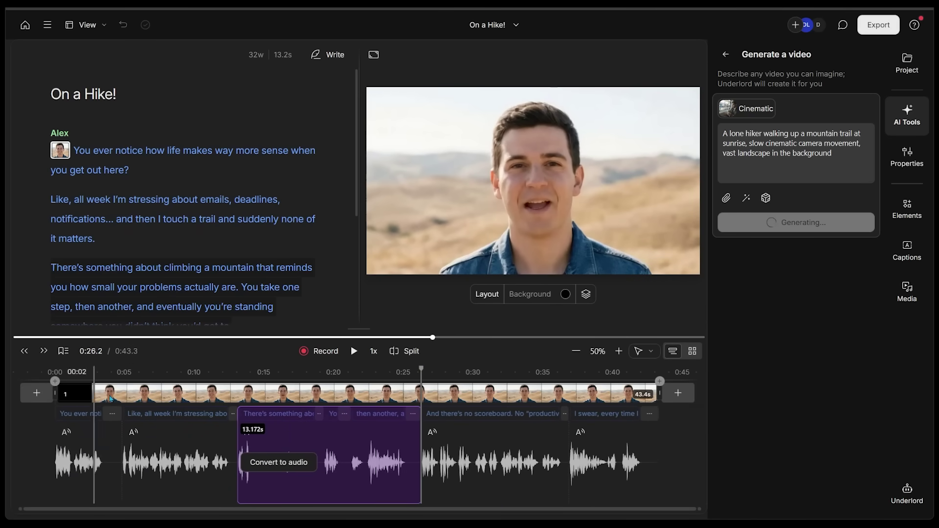
click(645, 352)
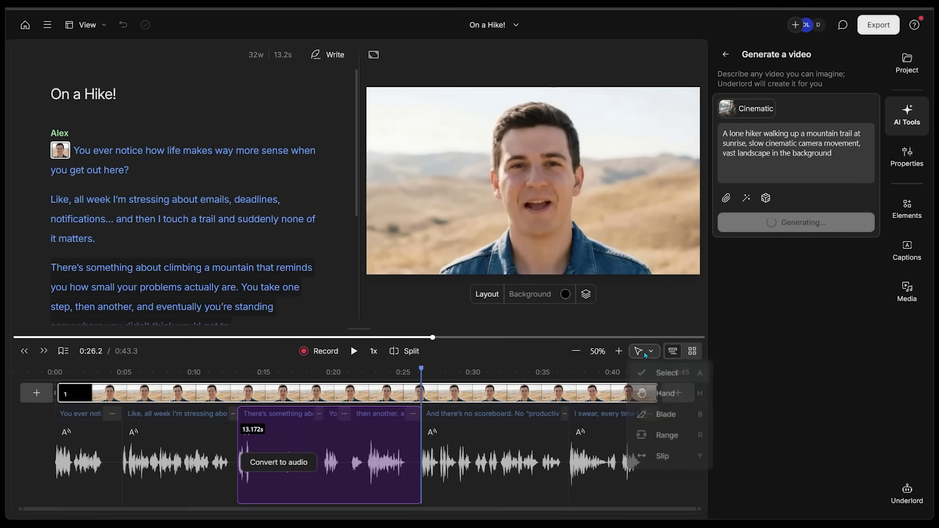
click(657, 374)
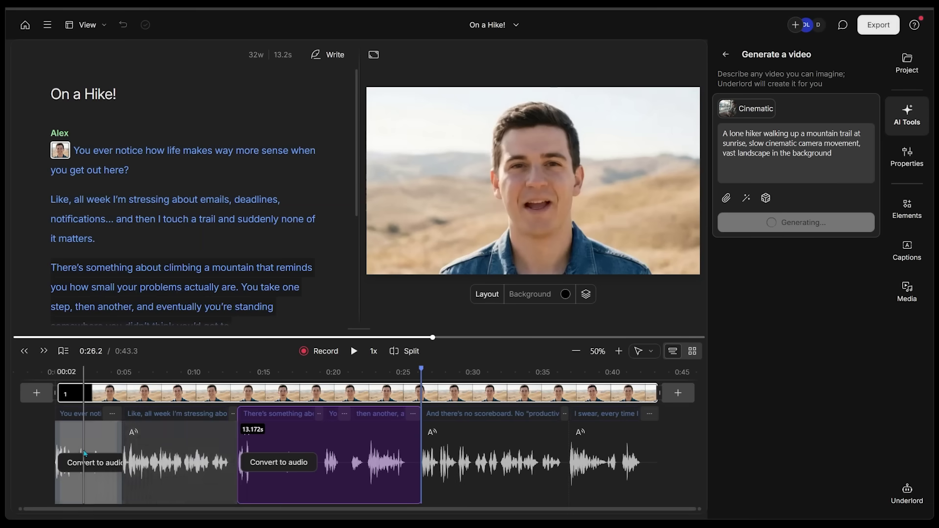
key(ctrl+z)
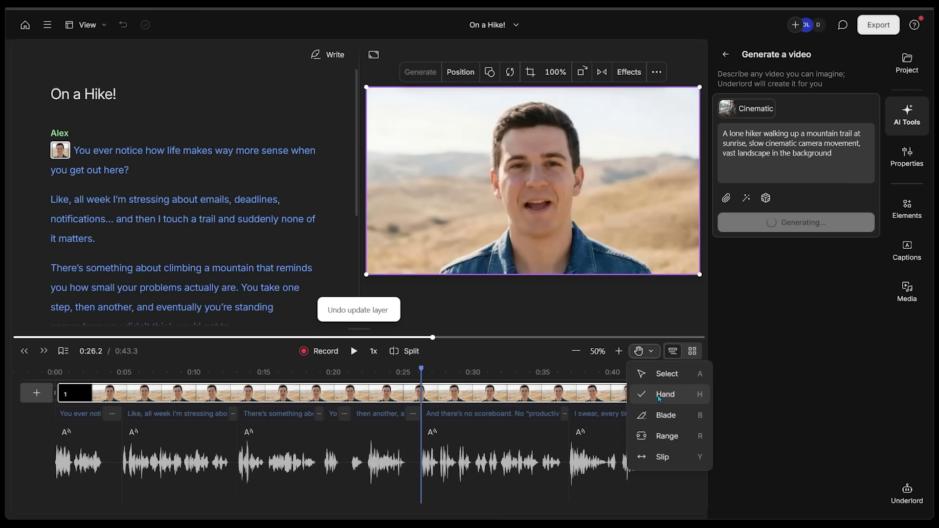
click(661, 415)
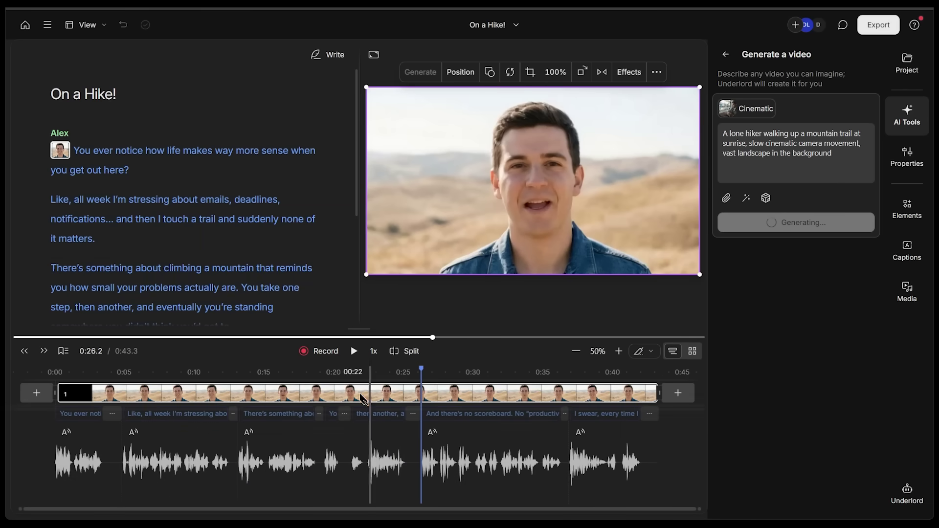
click(651, 353)
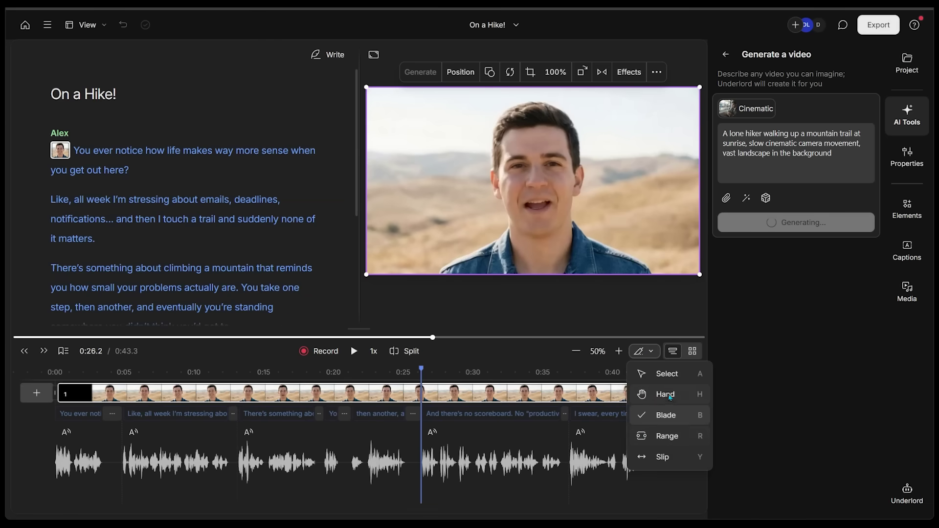
click(667, 373)
click(59, 267)
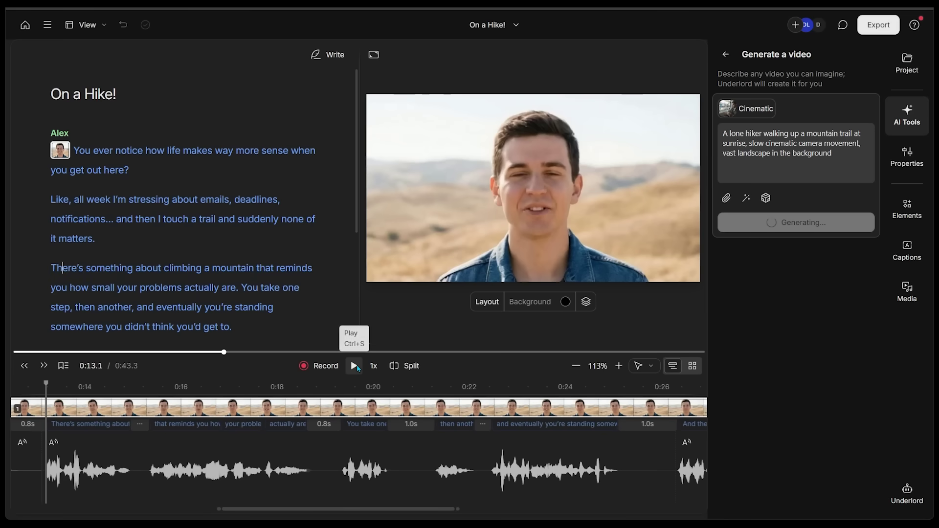
Play the climbing-a-mountain paragraph while the hiker clip finishes generating
click(354, 365)
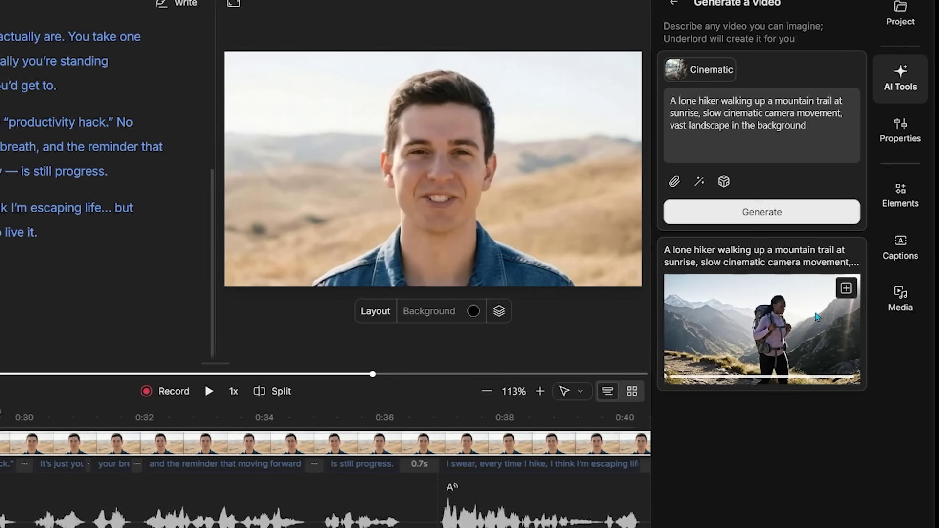
Insert the generated Sunrise hiker clip as a layer near 0:15 and preview it
click(847, 290)
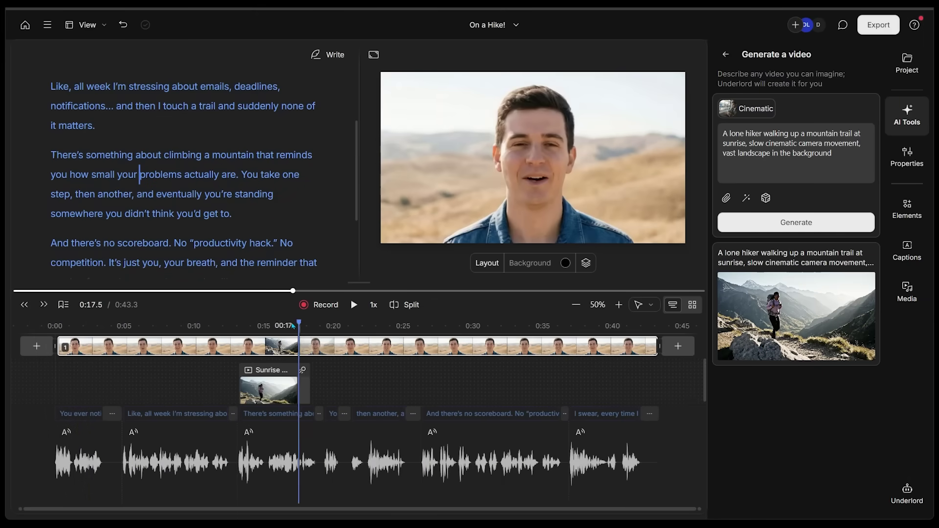
drag(292, 326, 241, 326)
key(space)
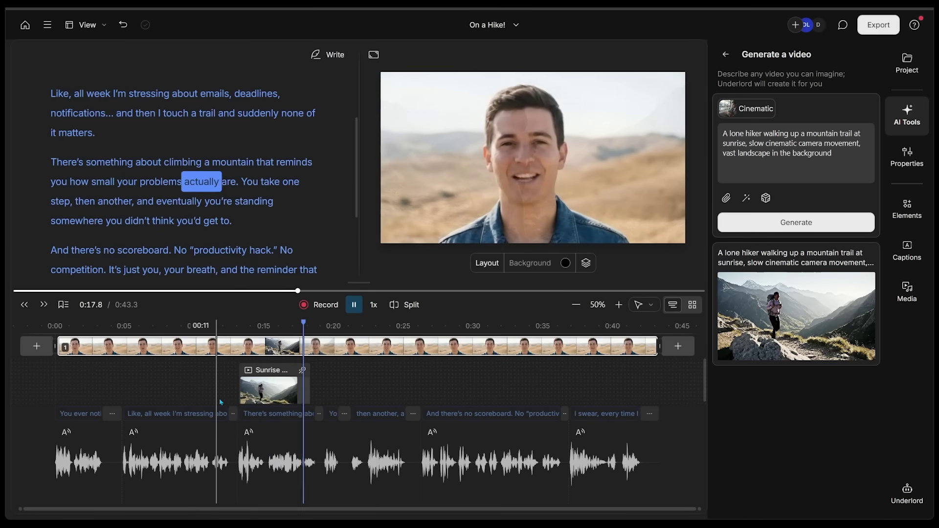
key(space)
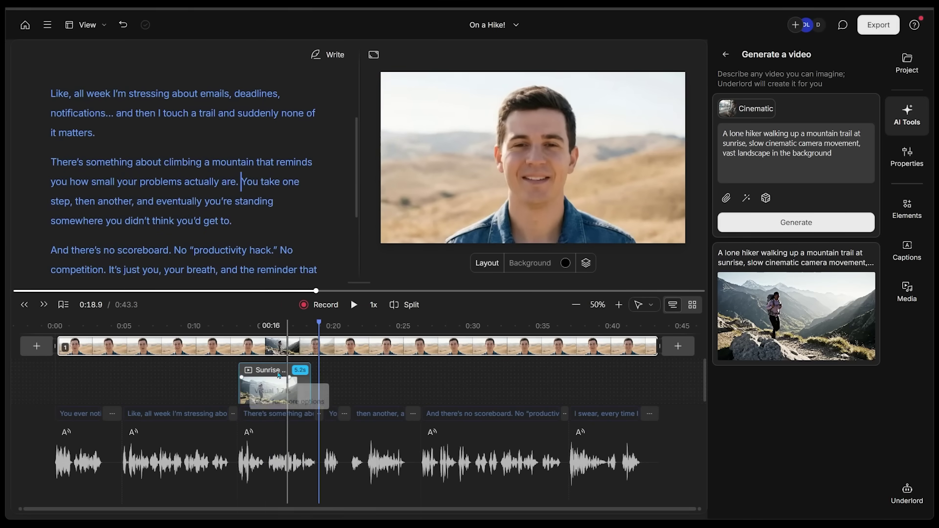
Select the paragraph beginning 'And there's no scoreboard'
scroll(299, 231, down, 2)
click(299, 231)
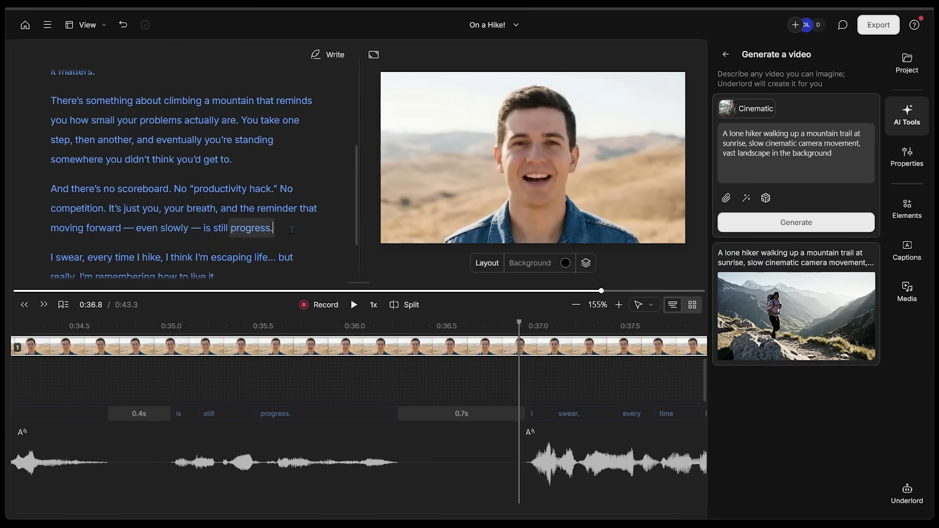
drag(291, 230, 50, 196)
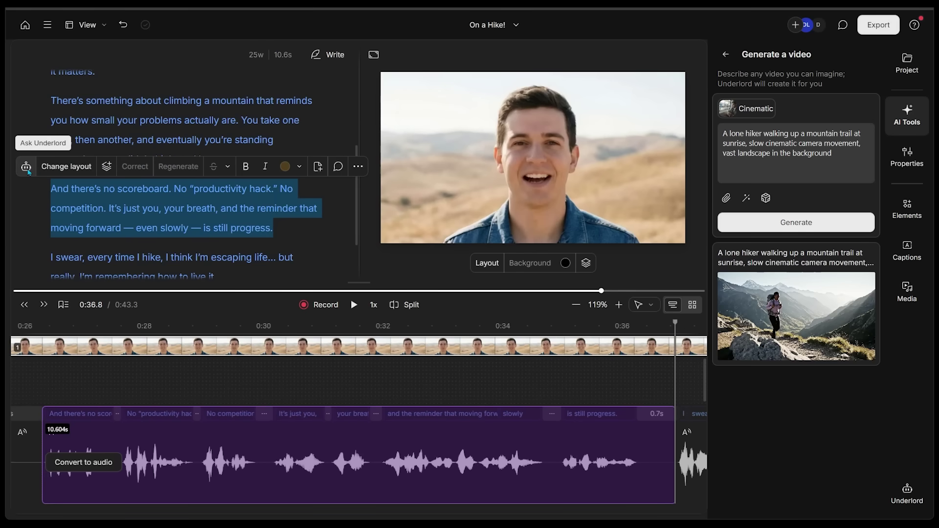
Ask Underlord for silent hiking-boots-on-a-trail b-roll over the selected paragraph
click(26, 167)
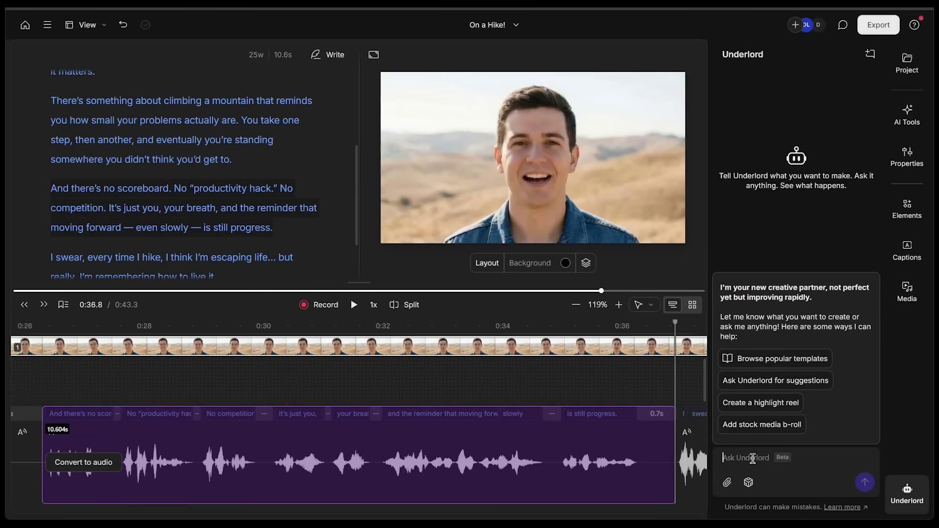
text(Add fitting b-roll over this section (no audio))
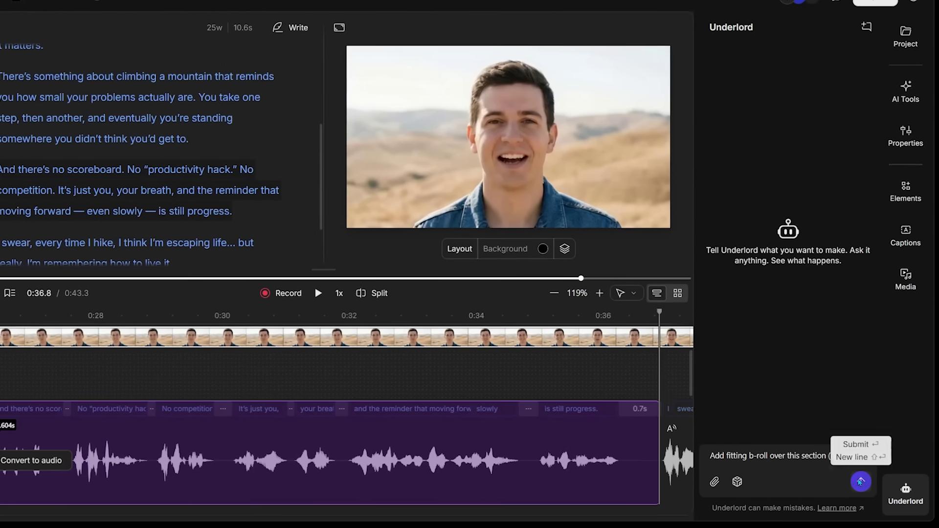
click(860, 481)
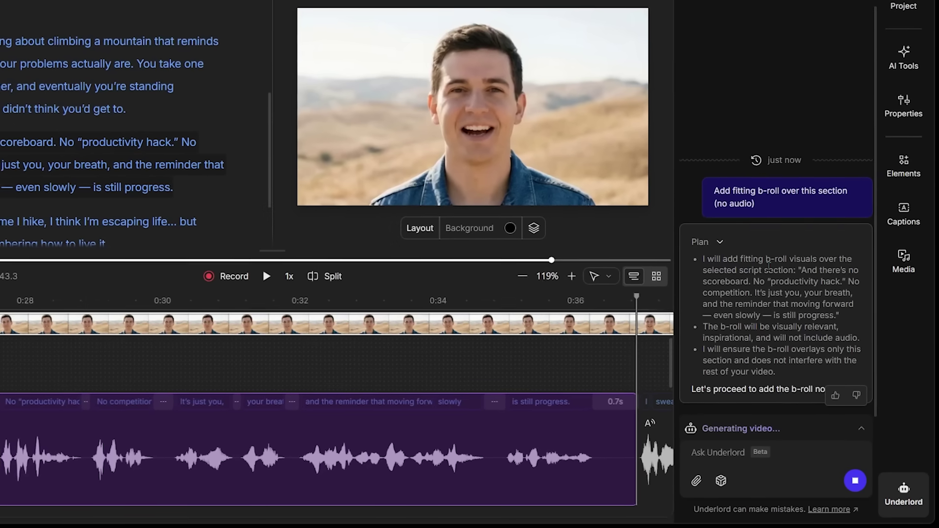
drag(799, 270, 825, 292)
click(731, 328)
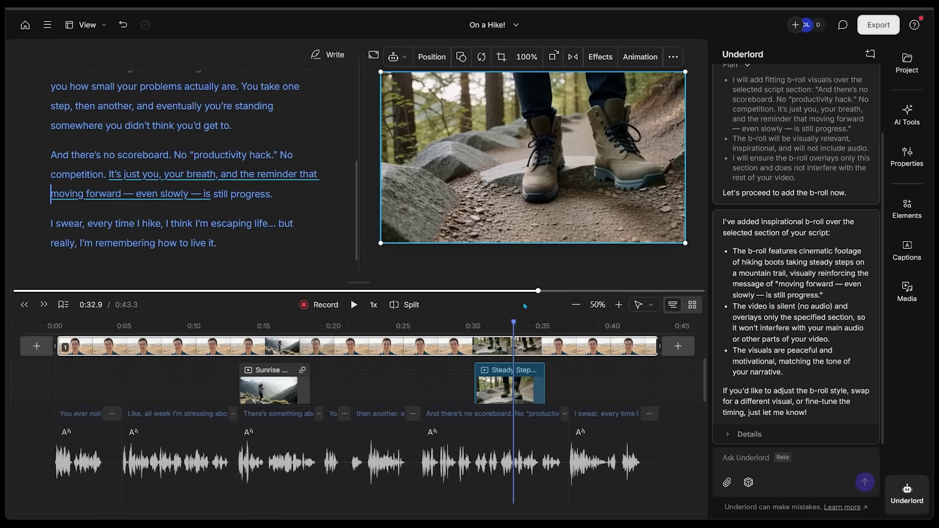
Play back the new b-roll section around 0:30 to check it
key(space)
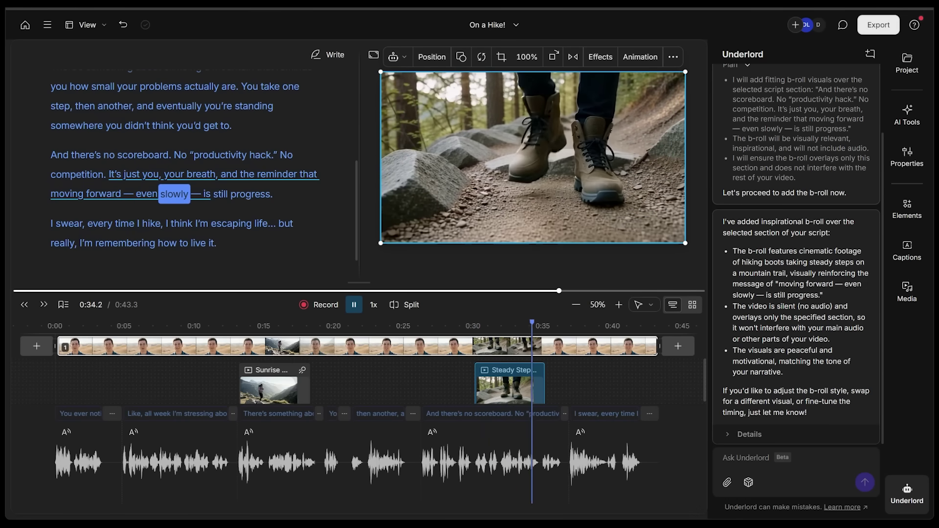
click(388, 399)
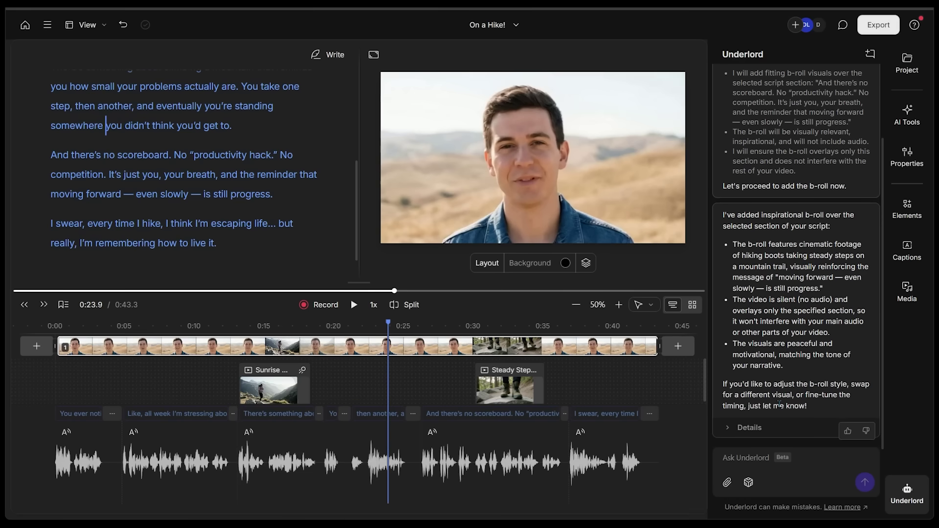
click(421, 337)
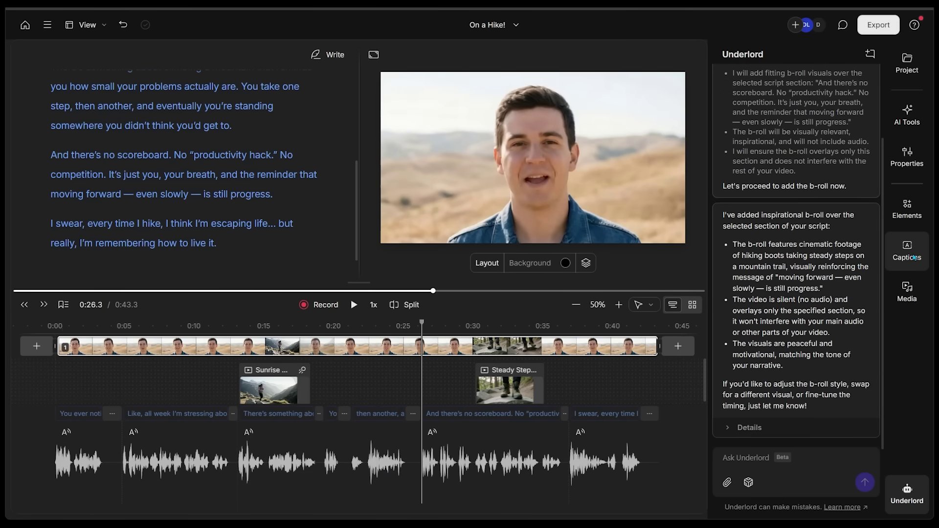
Browse the available caption styles in the Captions panel
click(914, 258)
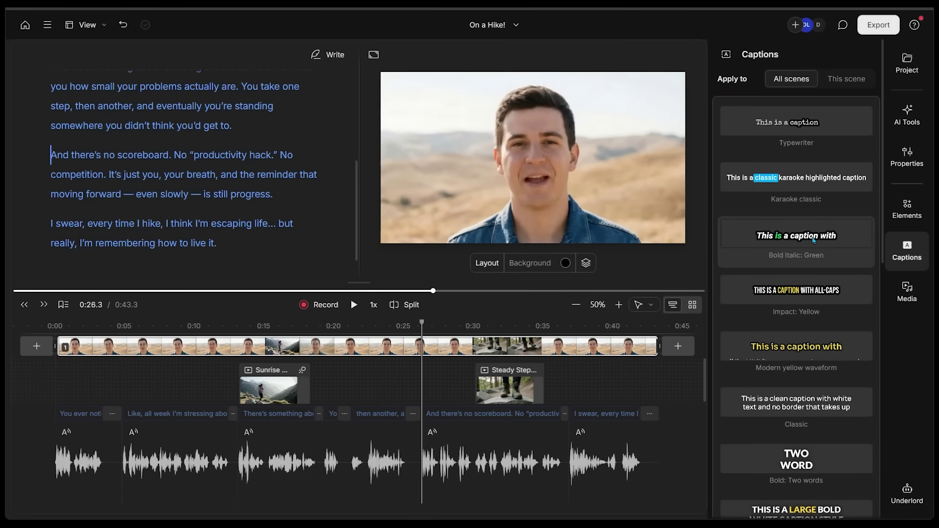
scroll(813, 240, down, 4)
scroll(810, 313, down, 3)
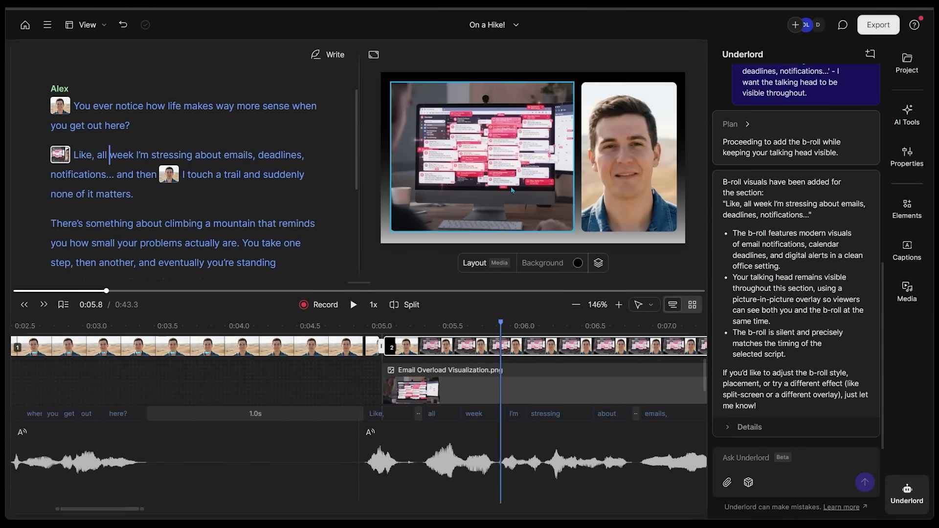
Ask Underlord to change the email-overload image into video, then play from the start to check
click(494, 148)
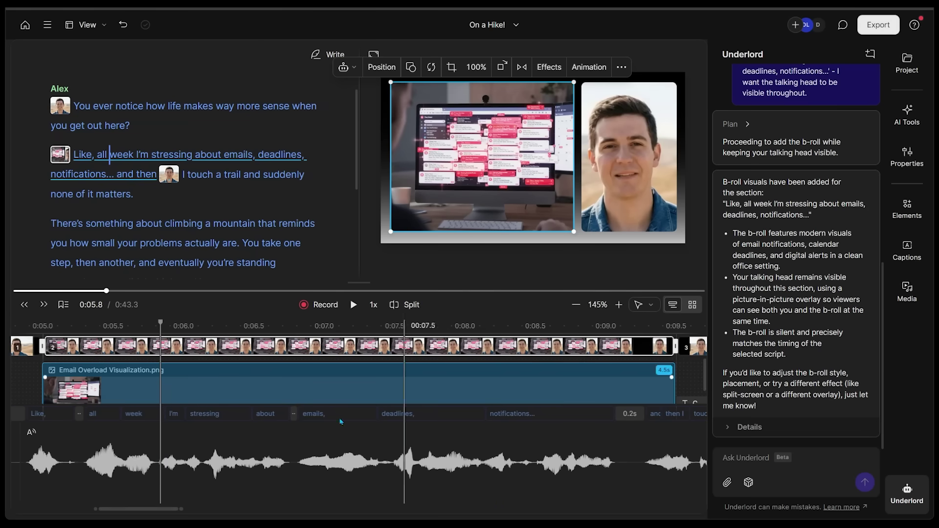
click(762, 466)
text(Love this look, but can we change this from an Image to Video?)
key(Return)
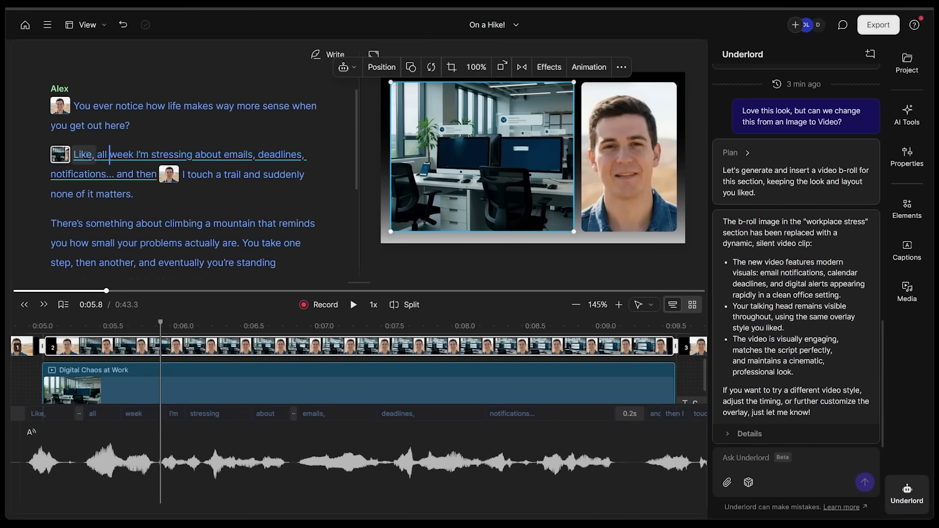
click(85, 155)
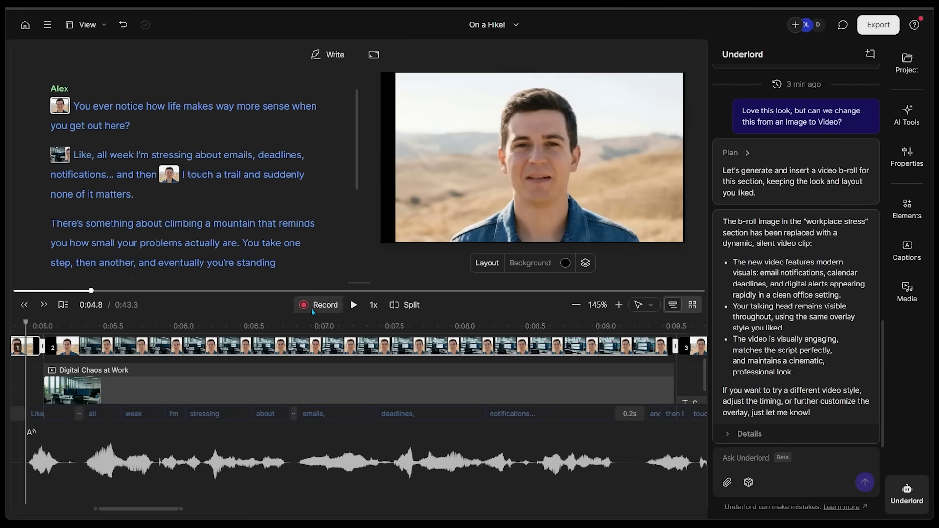
click(354, 305)
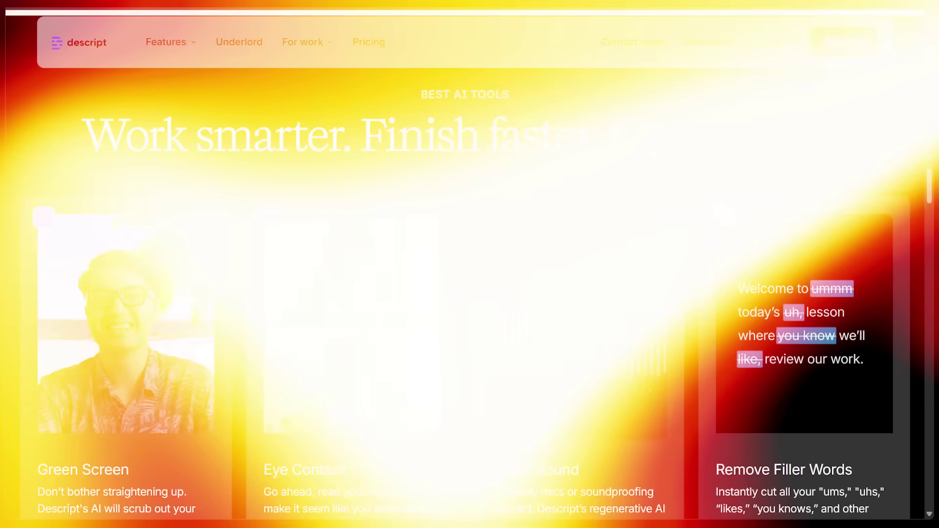
scroll(469, 293, down, 3)
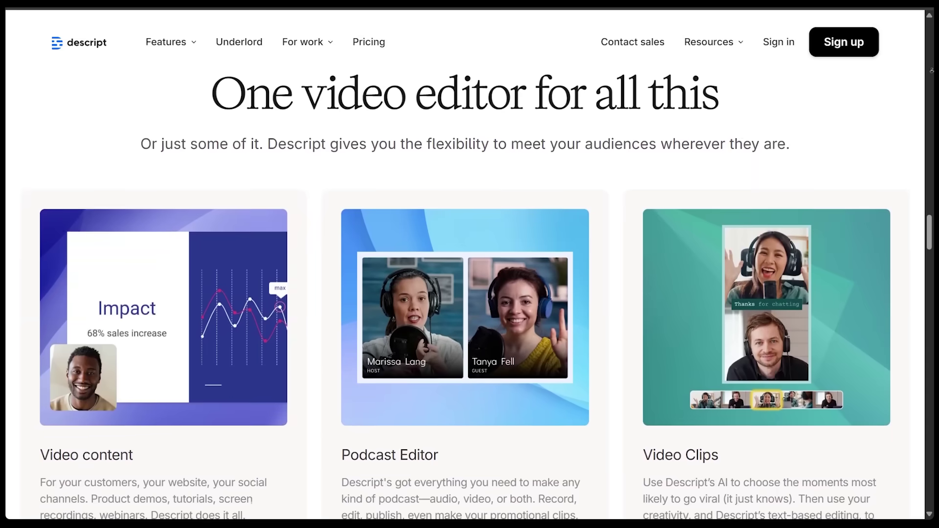
scroll(470, 294, down, 2)
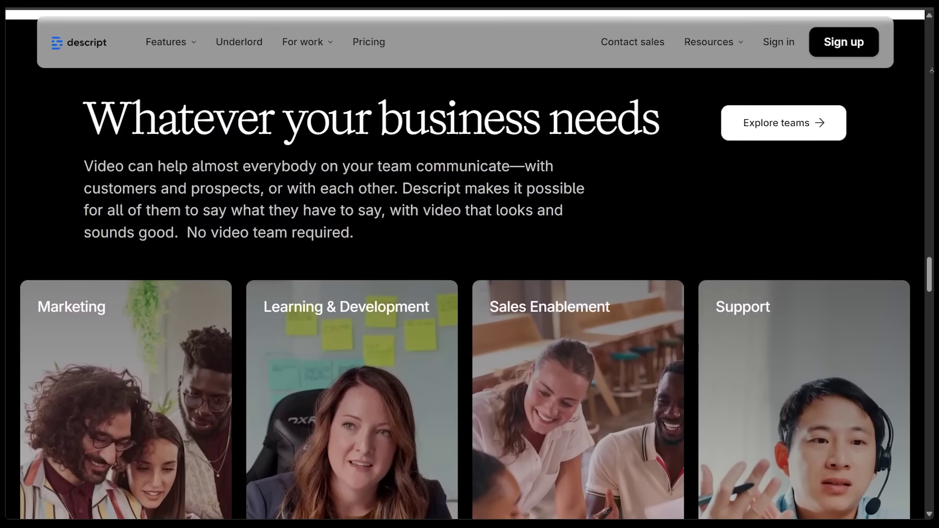
scroll(469, 294, down, 2)
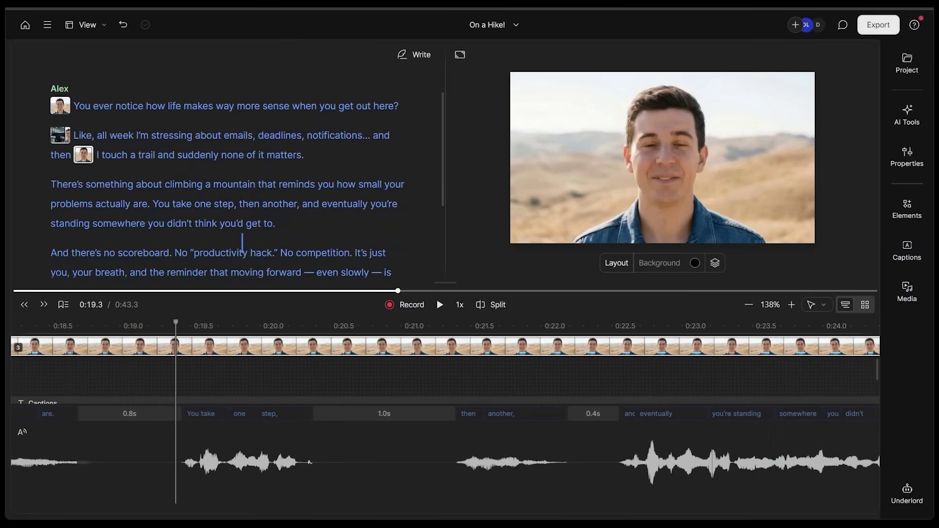
Look over the AI Tools list, then scroll the Elements panel down to the Camcorder, 16mm and 8mm frames
click(908, 116)
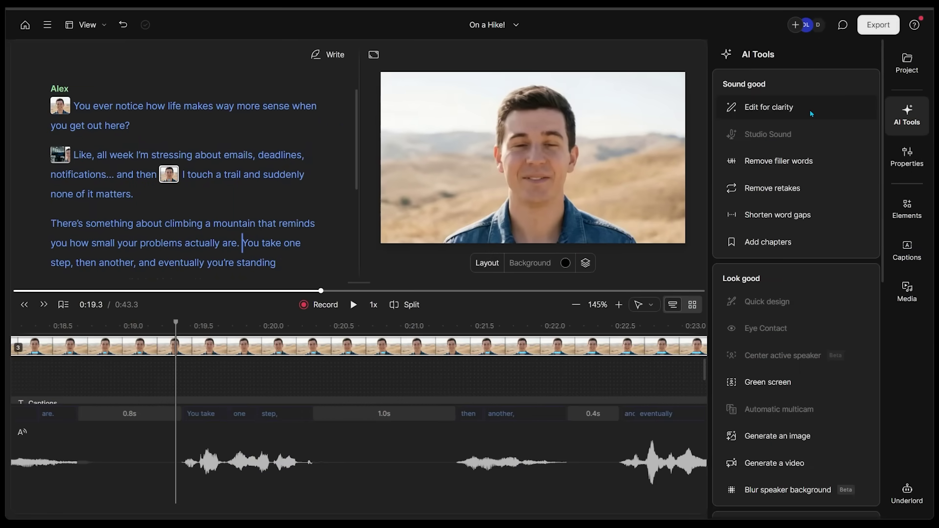
mouse_move(820, 168)
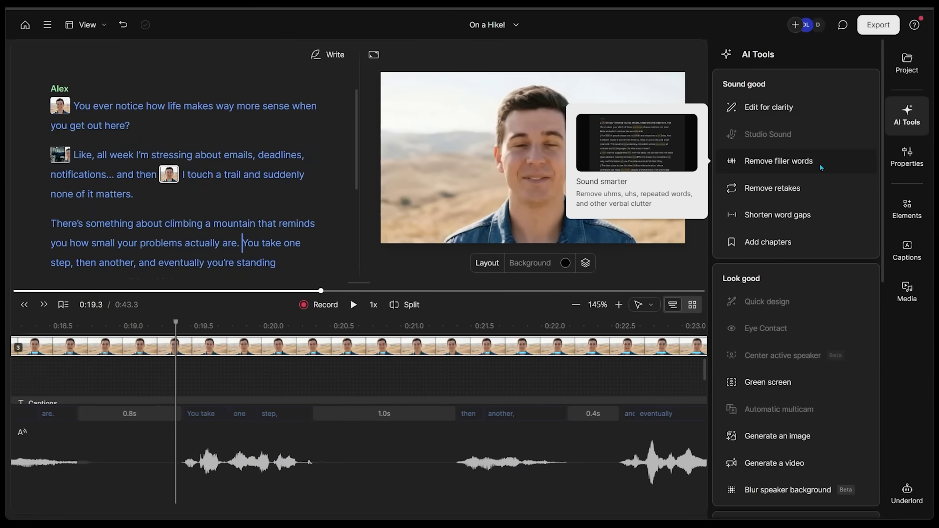
mouse_move(812, 195)
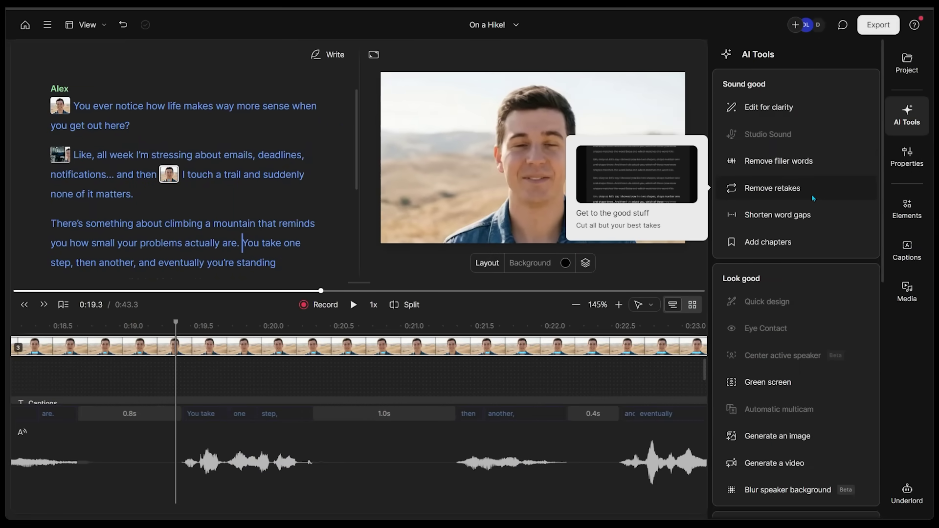
scroll(826, 321, down, 3)
mouse_move(826, 321)
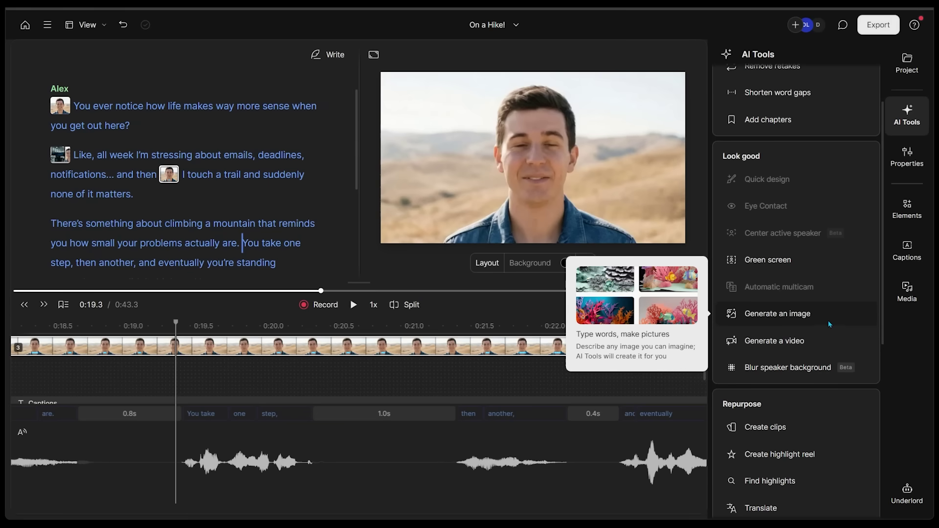
scroll(828, 321, down, 2)
mouse_move(791, 288)
scroll(783, 269, down, 3)
mouse_move(776, 250)
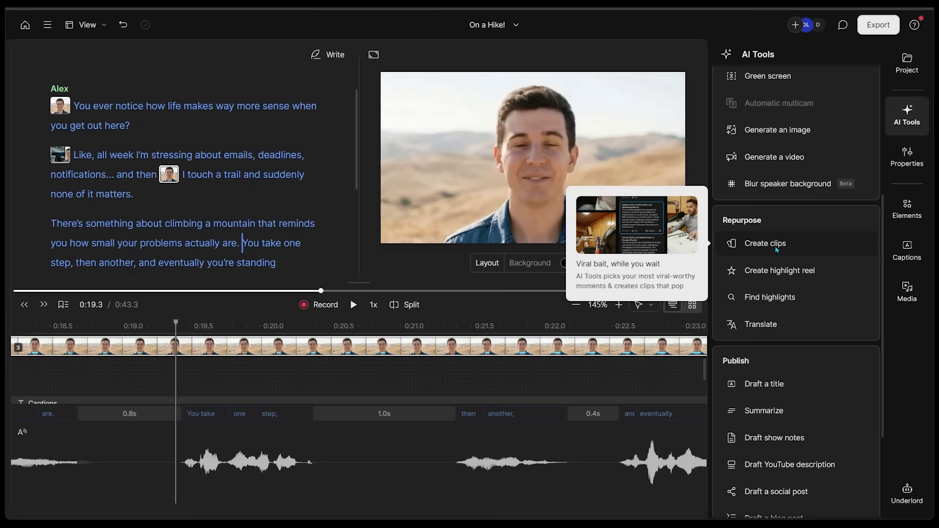
mouse_move(803, 272)
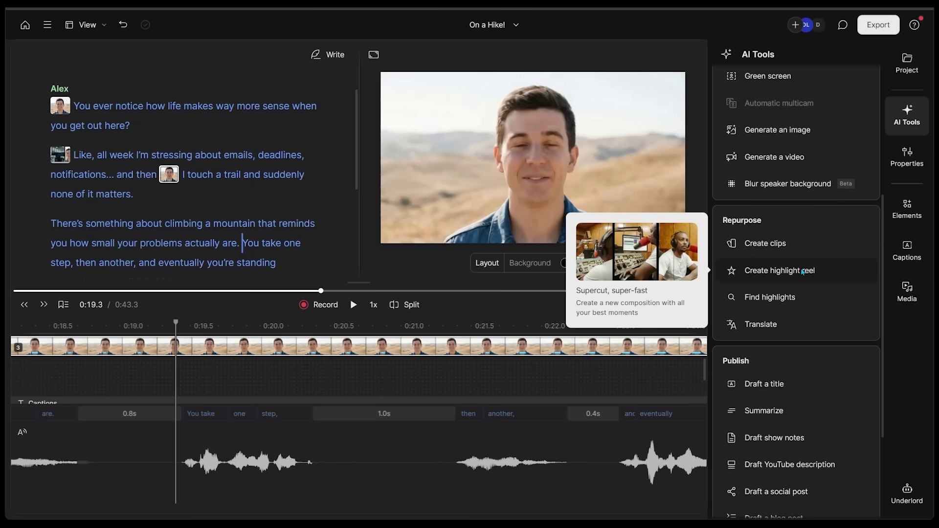
scroll(802, 272, down, 3)
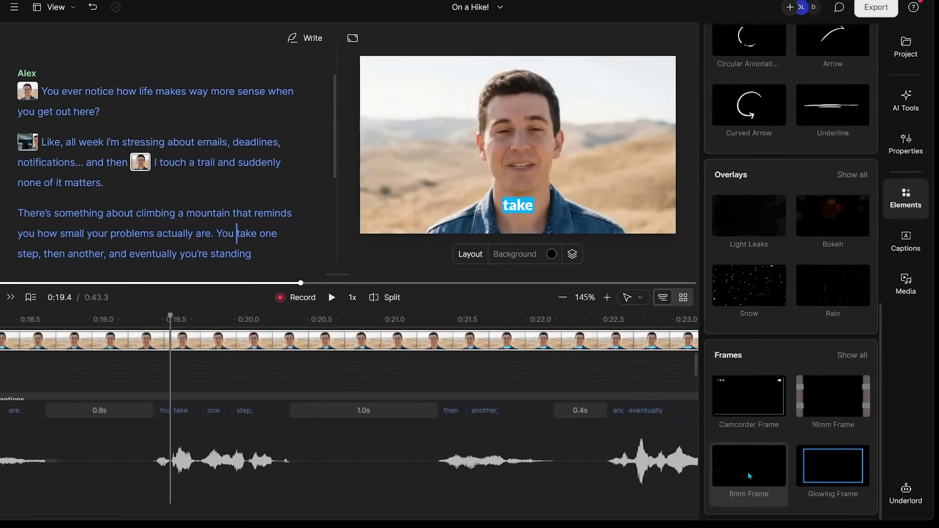
Apply the 8mm Frame overlay, check the scenes, and download the 'On a Hike!' export
click(728, 473)
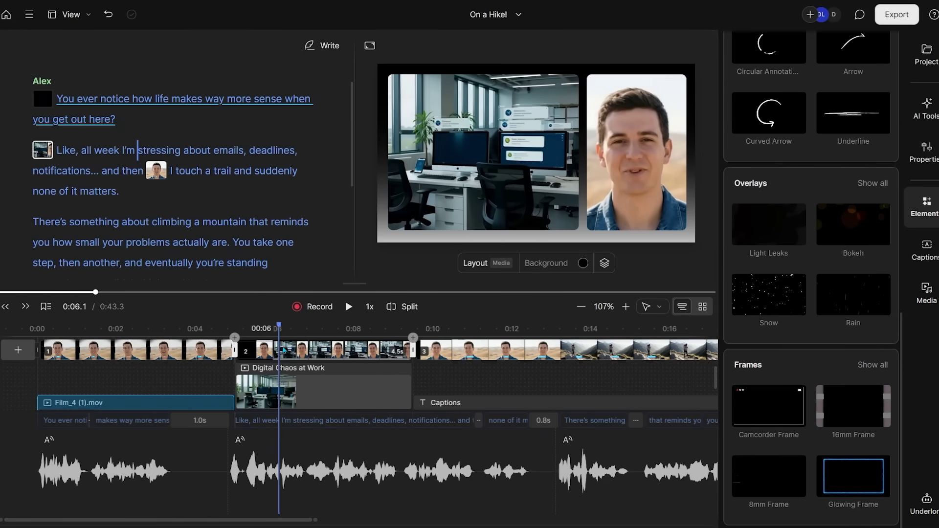
click(390, 86)
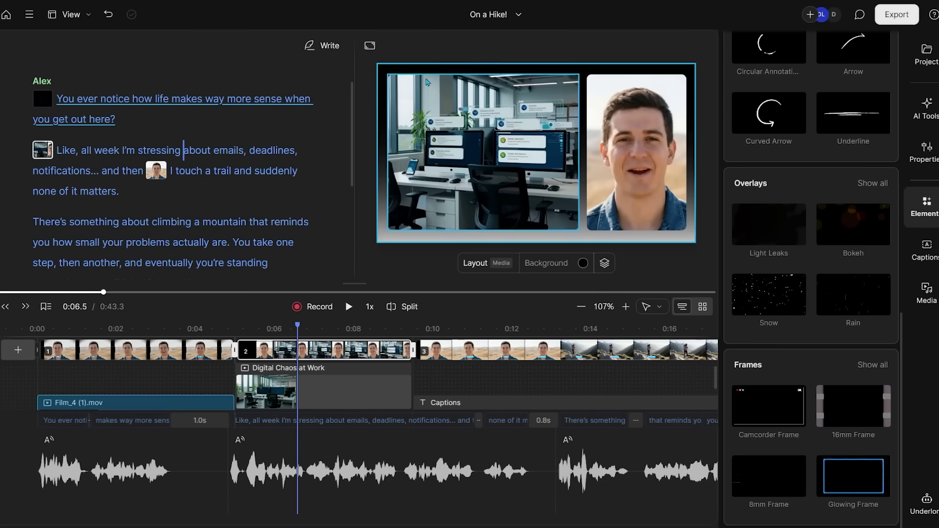
click(437, 340)
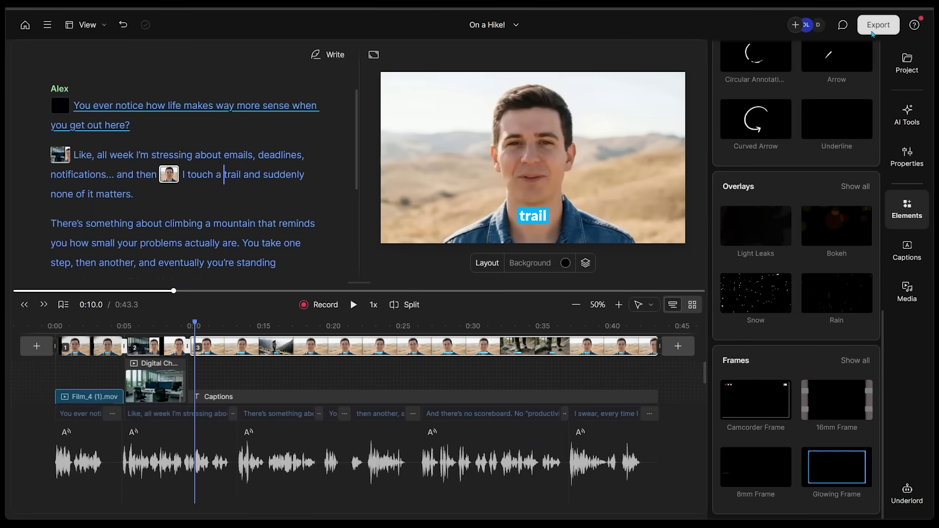
click(875, 29)
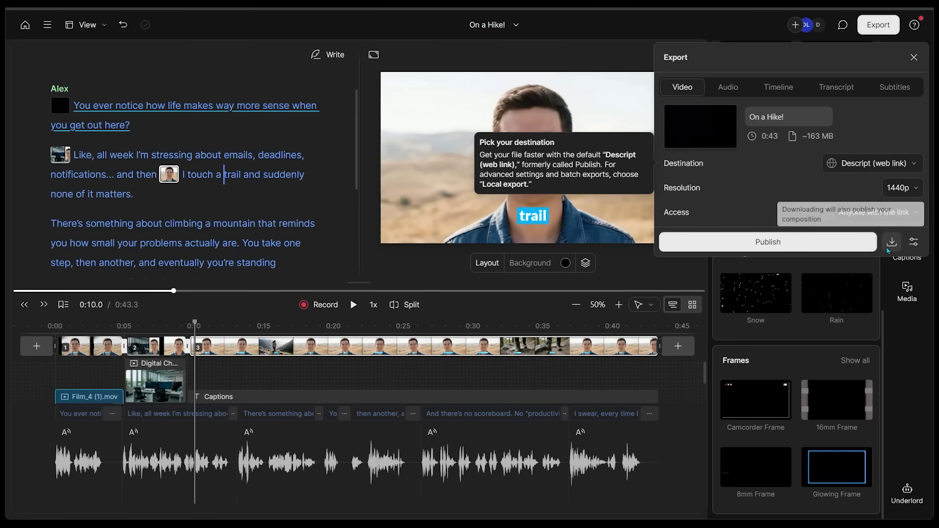
click(891, 242)
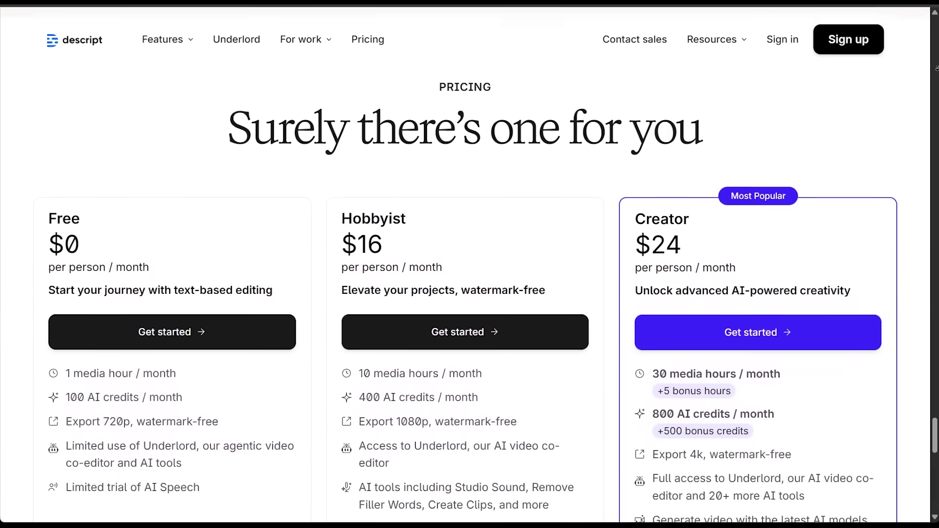
scroll(465, 294, down, 2)
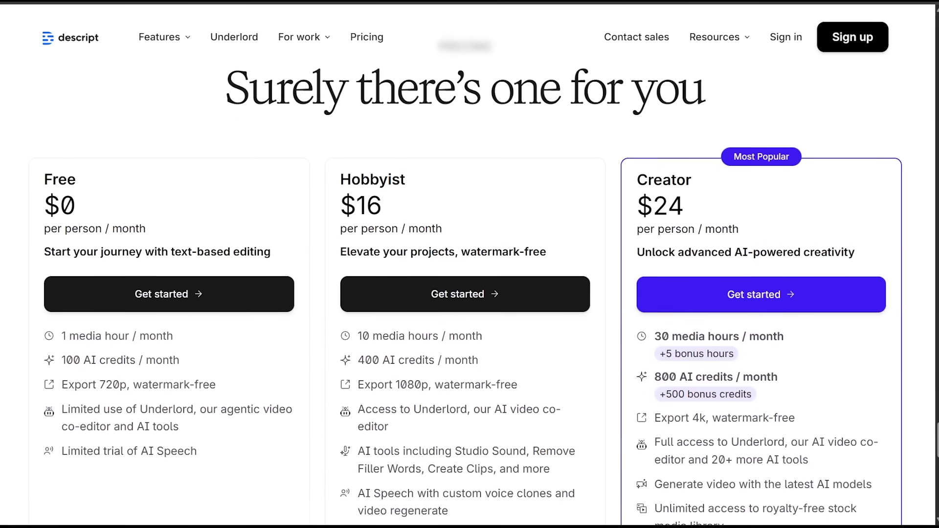
scroll(470, 293, down, 2)
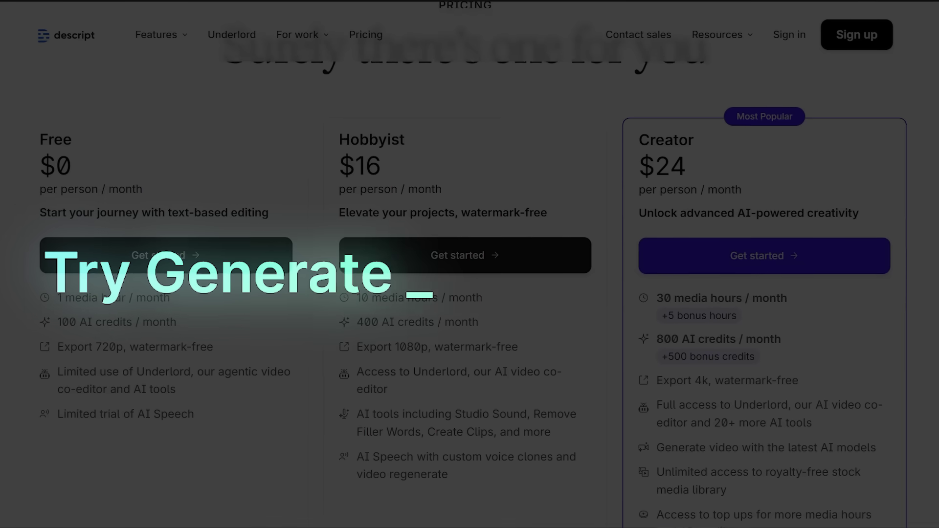